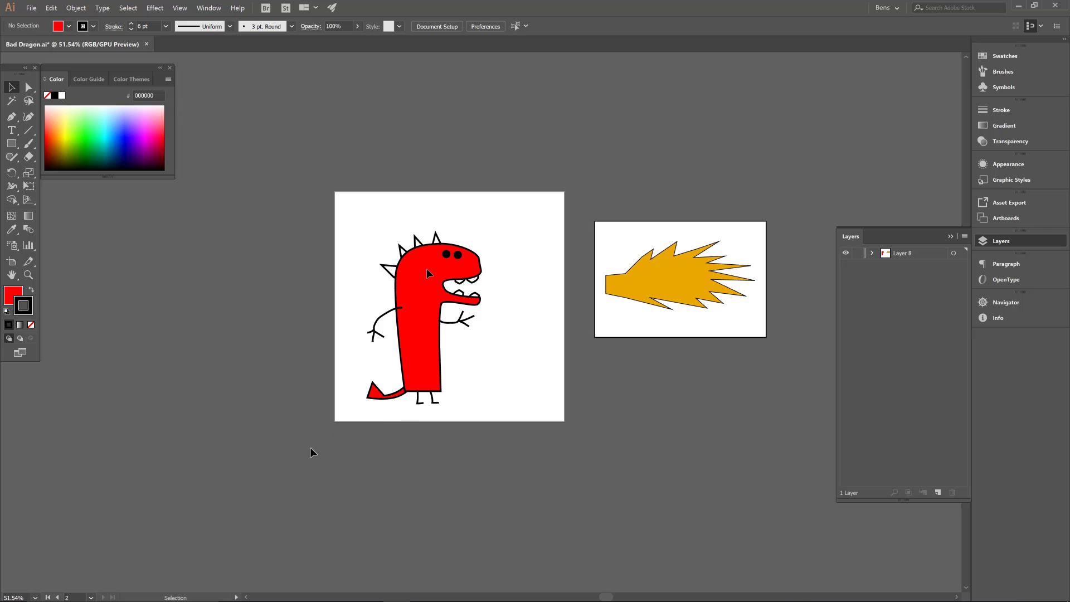
- Select the whole dragon drawing and examine the paths it consists of inside Layer 8
drag(310, 452, 510, 174)
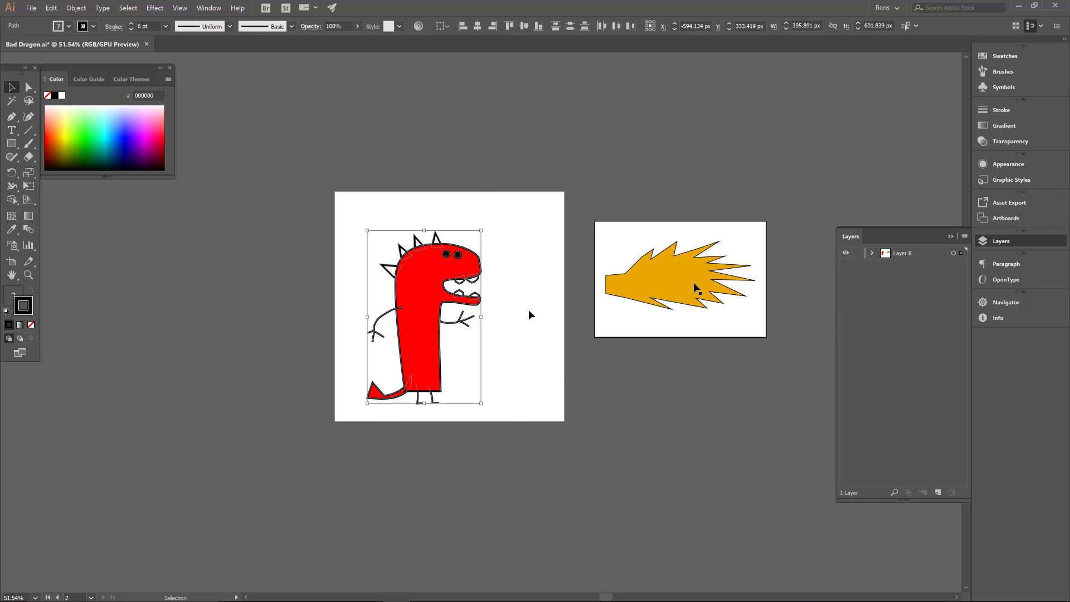
click(872, 254)
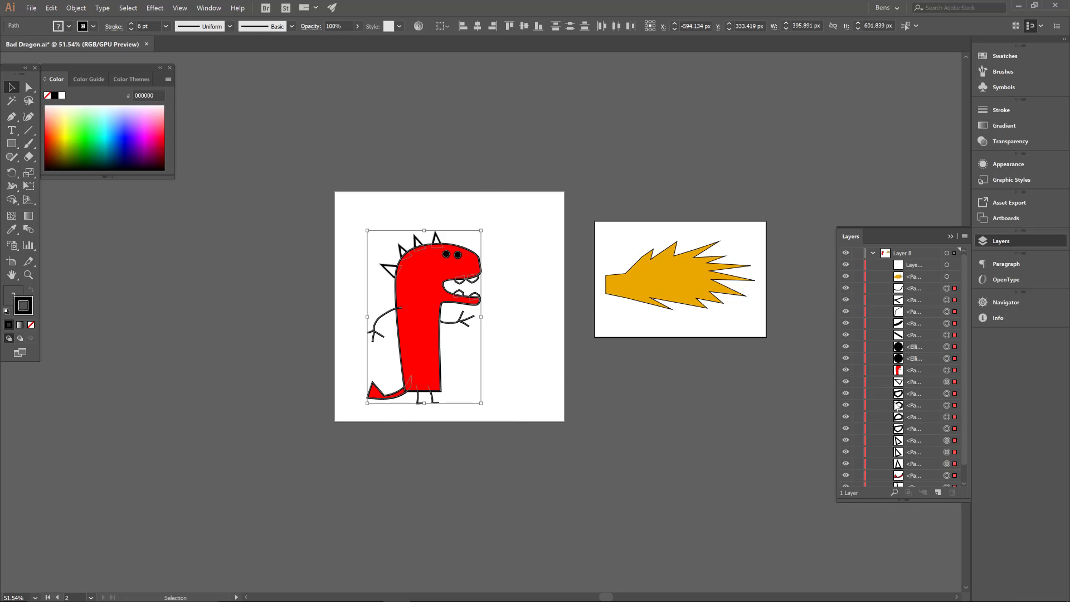
scroll(900, 400, down, 1)
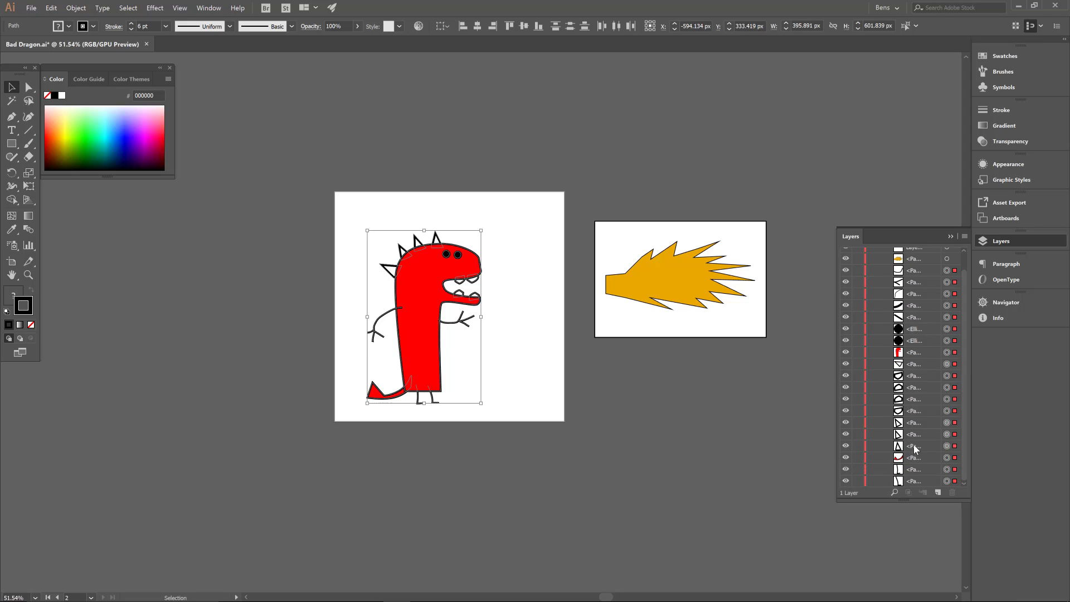
scroll(908, 365, up, 1)
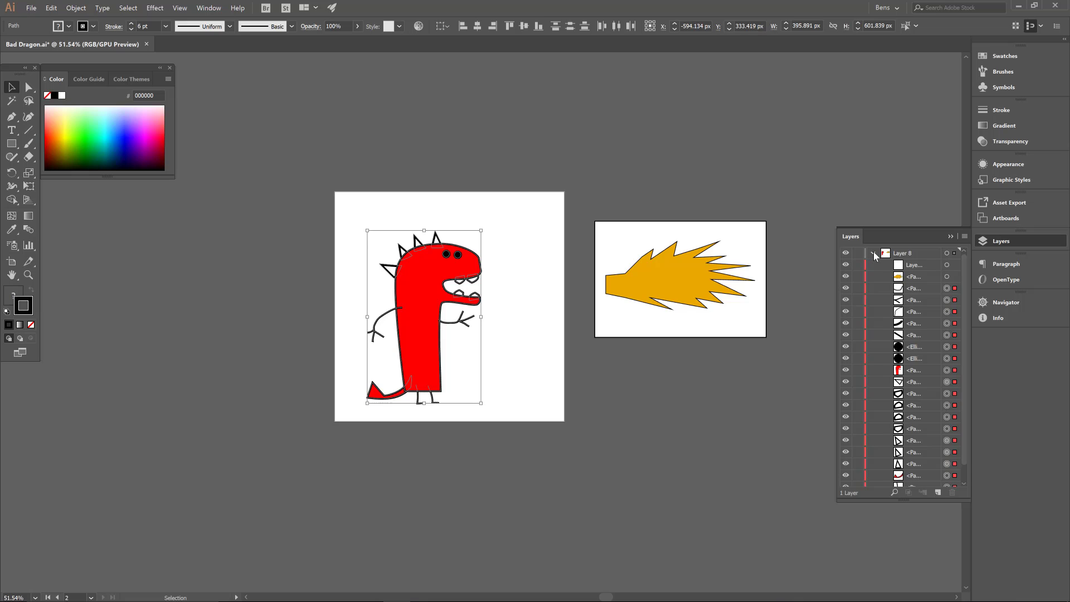
click(873, 253)
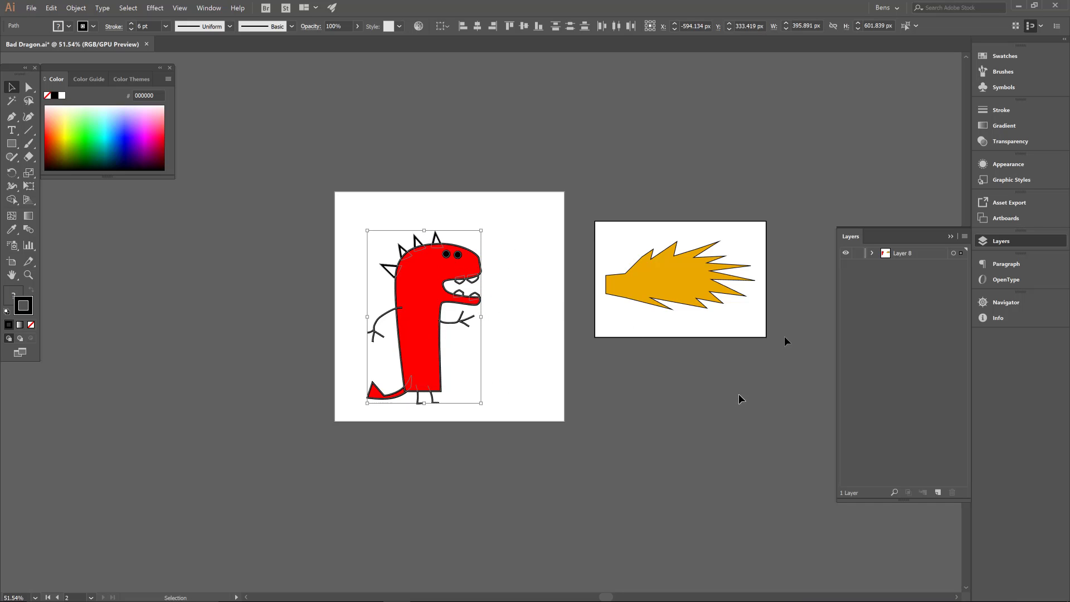
- Add two new layers above Layer 8 and name them L_EYE and R_EYE
click(937, 492)
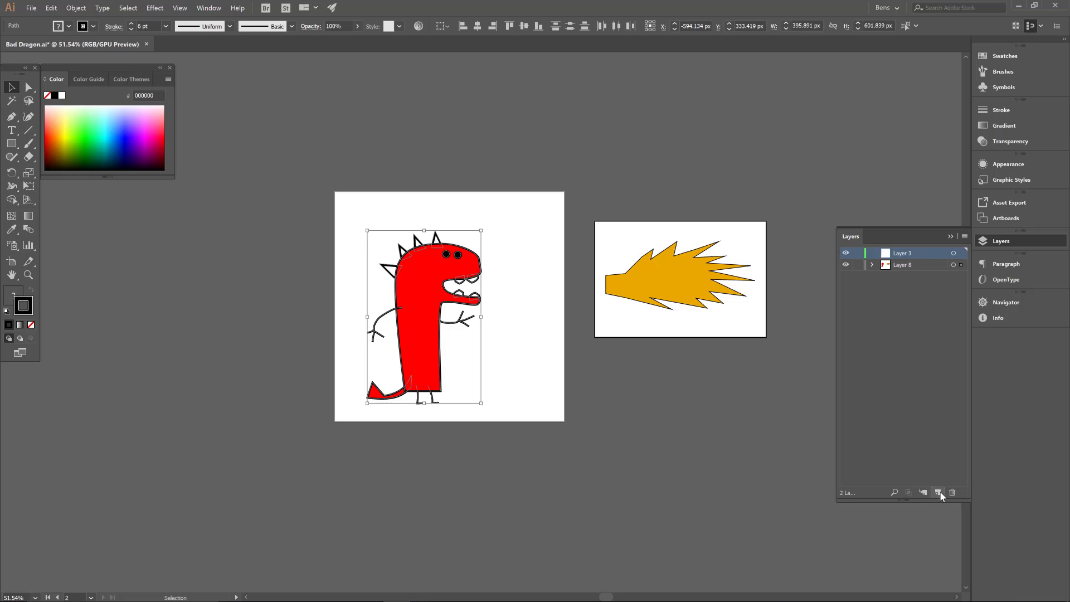
double_click(903, 253)
text(L_EYE)
key(Return)
click(937, 493)
double_click(904, 254)
text(R_EYE)
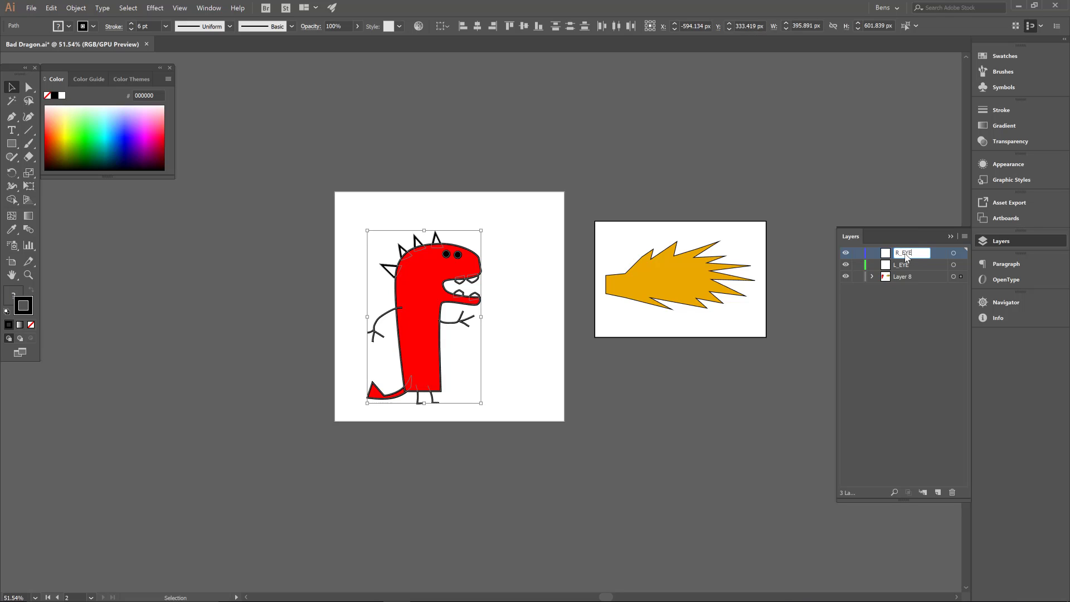
key(Return)
- Add a new layer named Body above the R_EYE layer
click(937, 492)
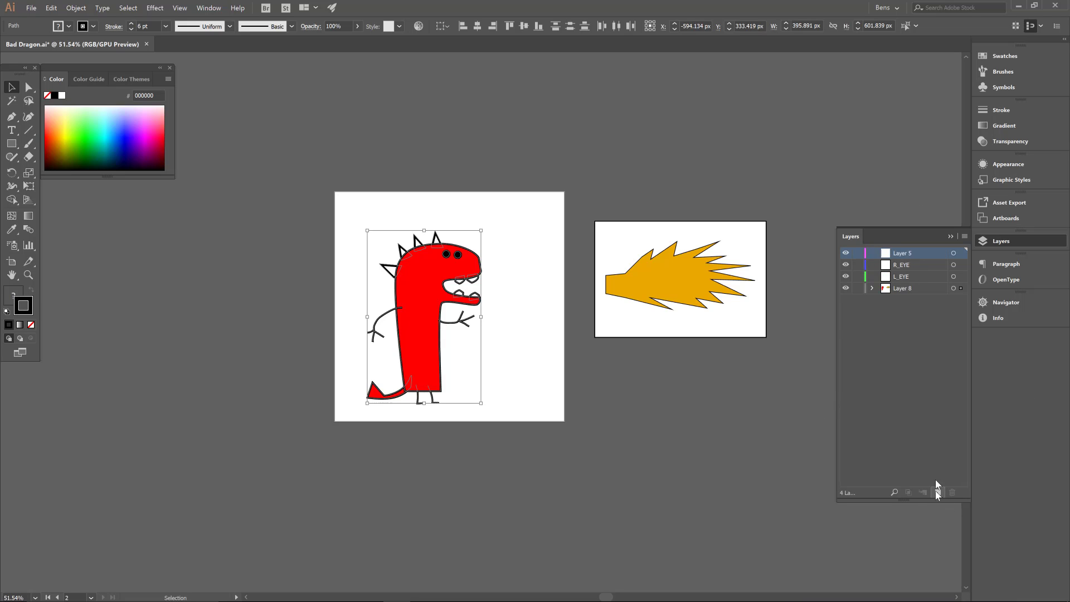
double_click(900, 255)
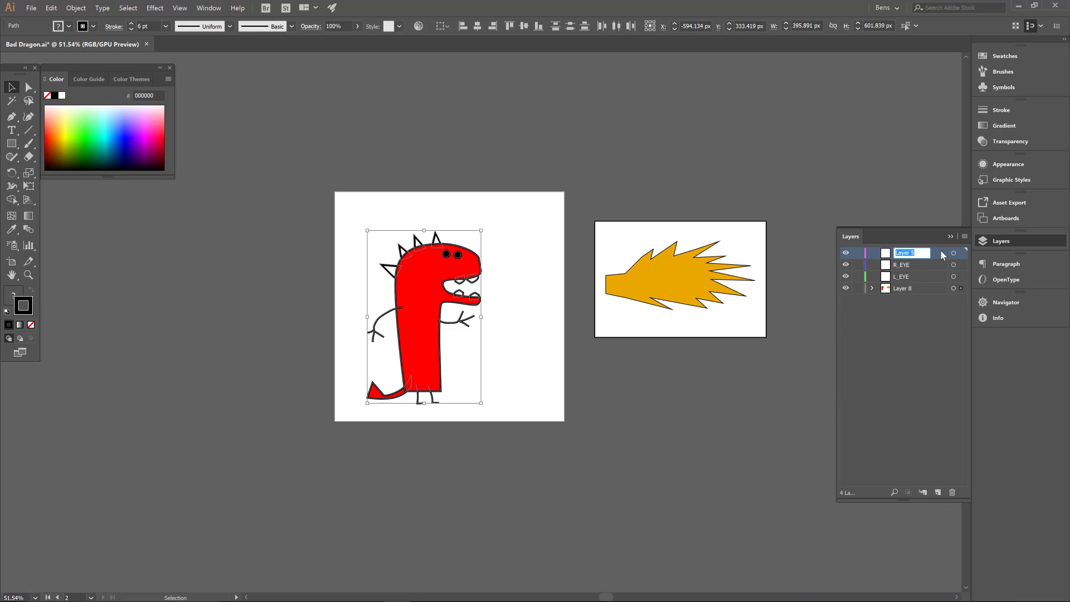
key(Return)
- Add two new layers above Body and name them L_ARM and R_ARM
click(937, 492)
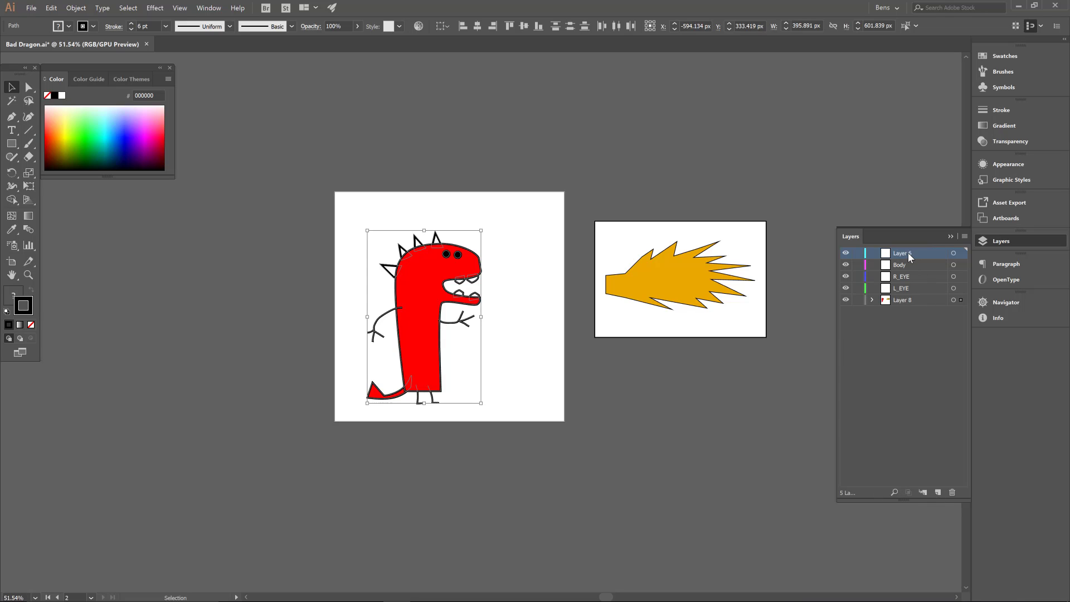
double_click(908, 255)
text(L_ARM)
key(Return)
click(937, 492)
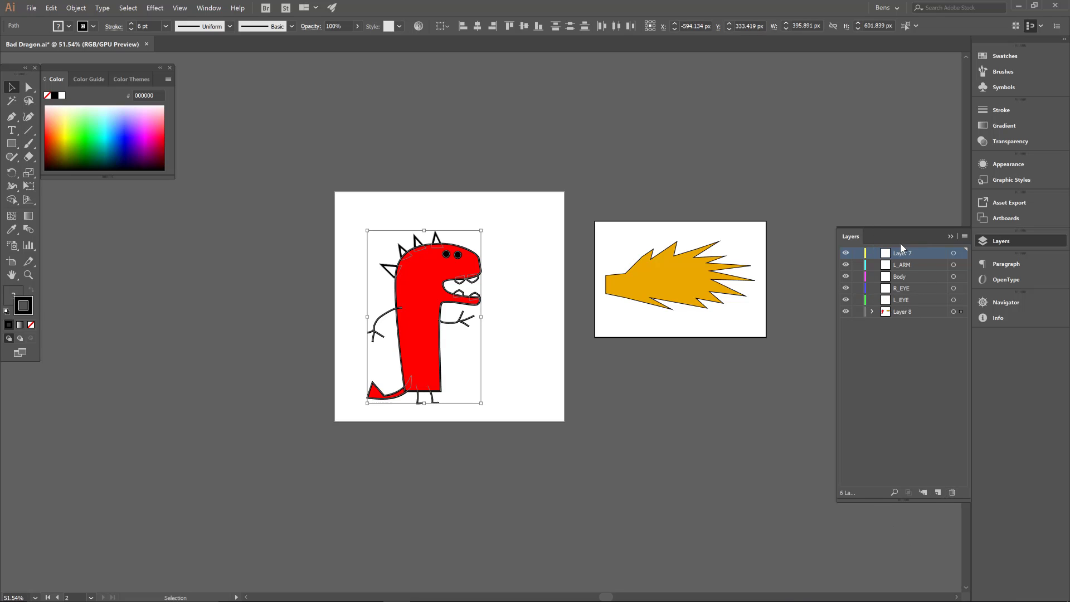
double_click(898, 253)
text(R_ARM)
key(Return)
click(901, 432)
- Add a new layer named Tail above the R_ARM layer
click(936, 492)
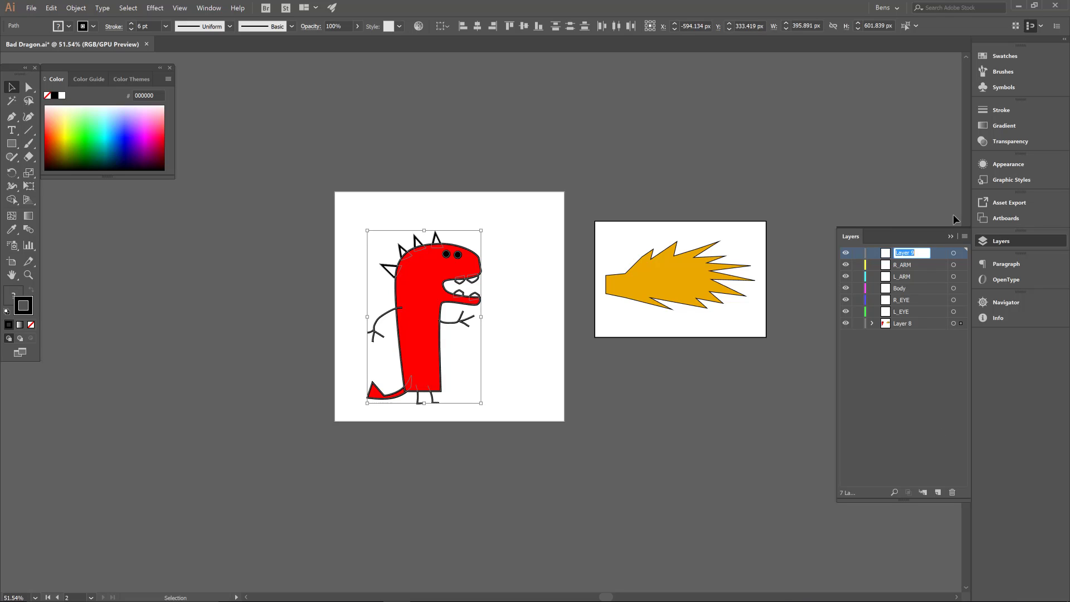
text(Tail)
key(Return)
- Add two new layers above Tail for the legs and name them L_Leg and R_Right
click(938, 492)
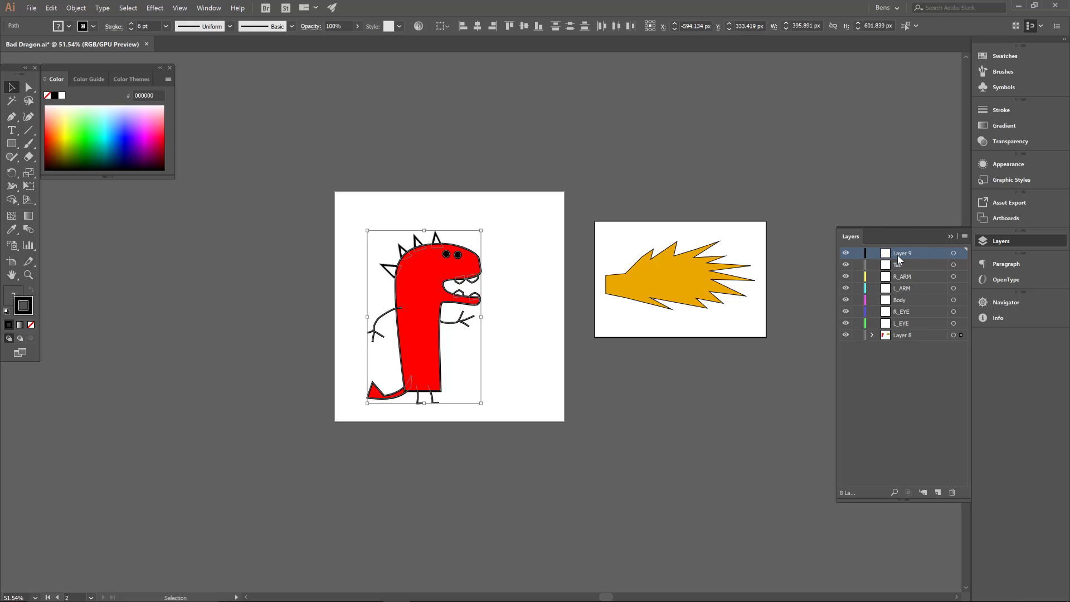
double_click(899, 253)
text(L_Leg)
key(Return)
click(938, 493)
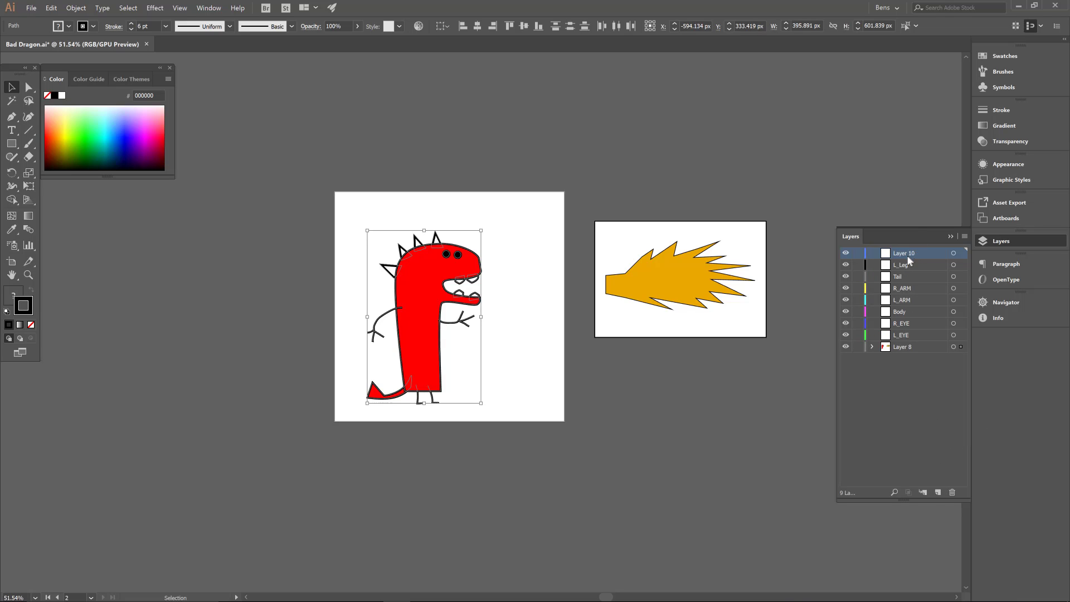
double_click(938, 253)
text(R_Right)
key(Return)
click(867, 384)
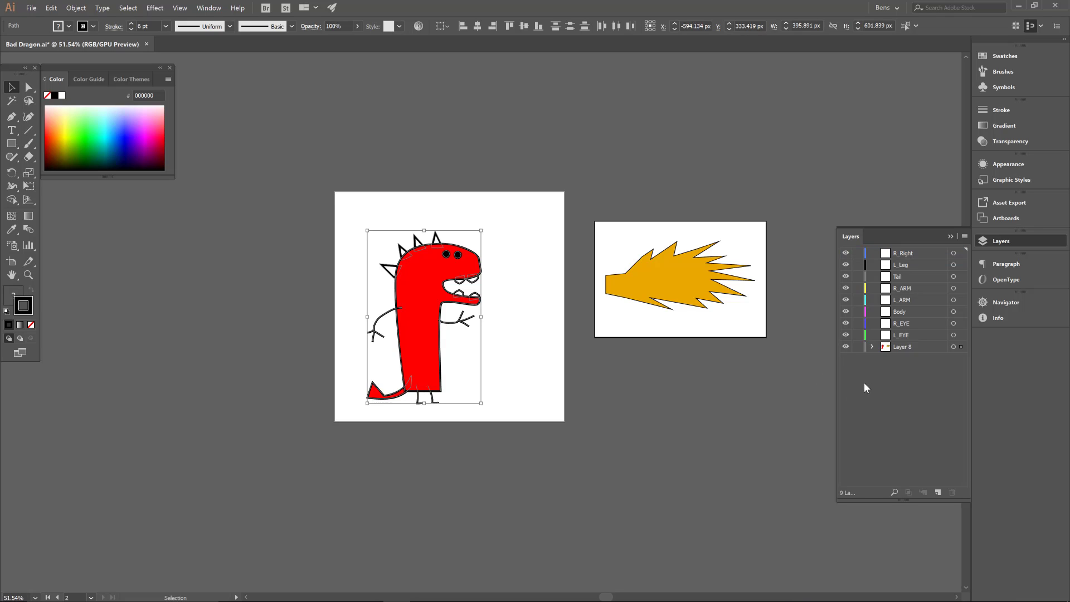
- Expand Layer 8, scale the whole dragon to about 526 x 800 px to fill the artboard's height, and shift it slightly right
click(873, 347)
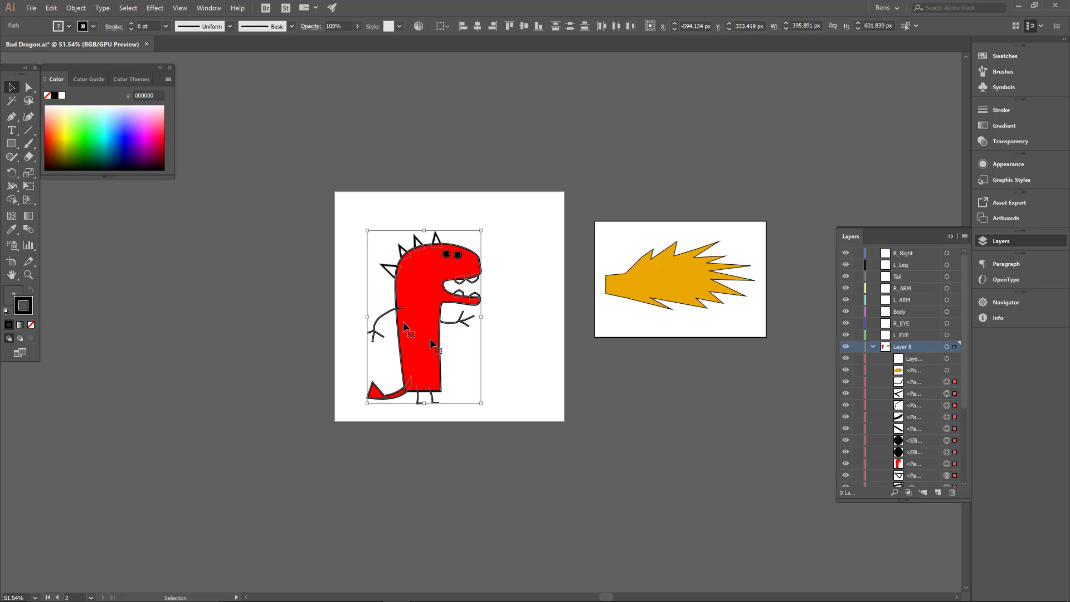
click(532, 334)
scroll(468, 336, up, 2)
scroll(477, 338, down, 1)
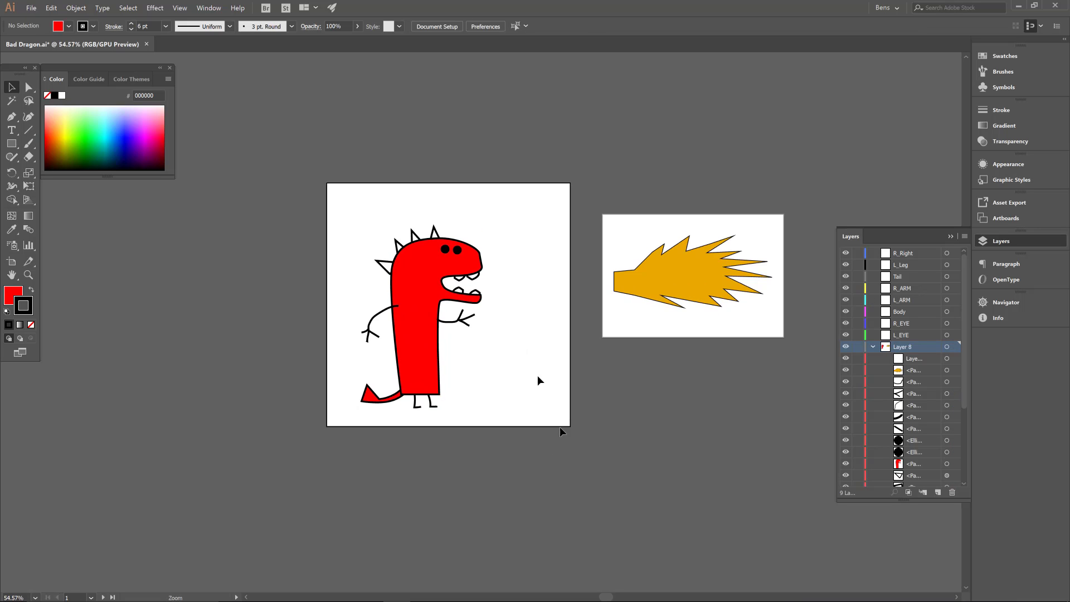
drag(521, 397, 317, 211)
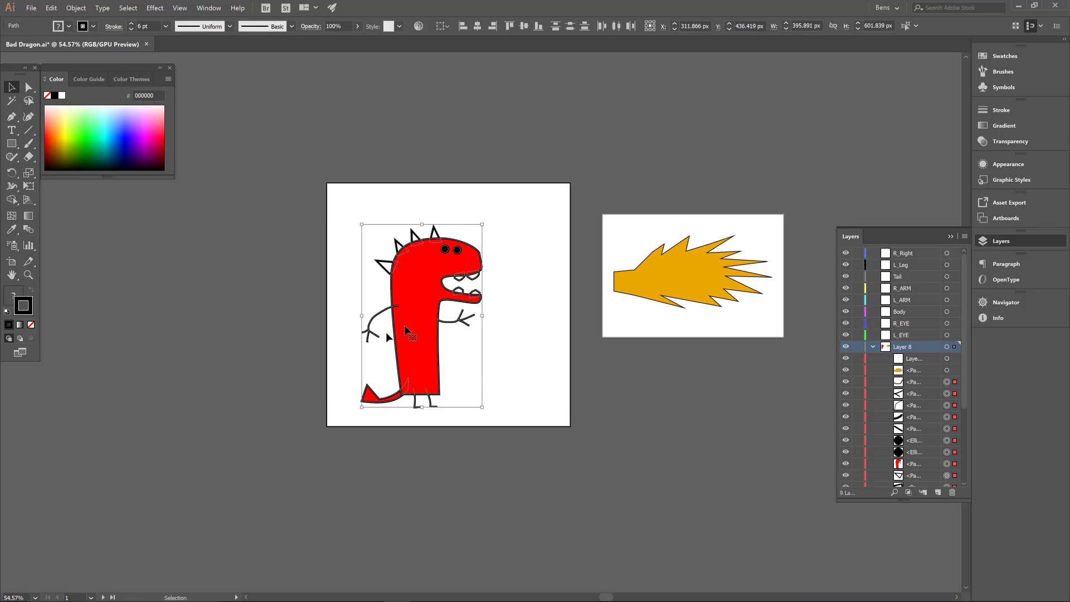
drag(483, 226, 564, 183)
drag(362, 407, 347, 426)
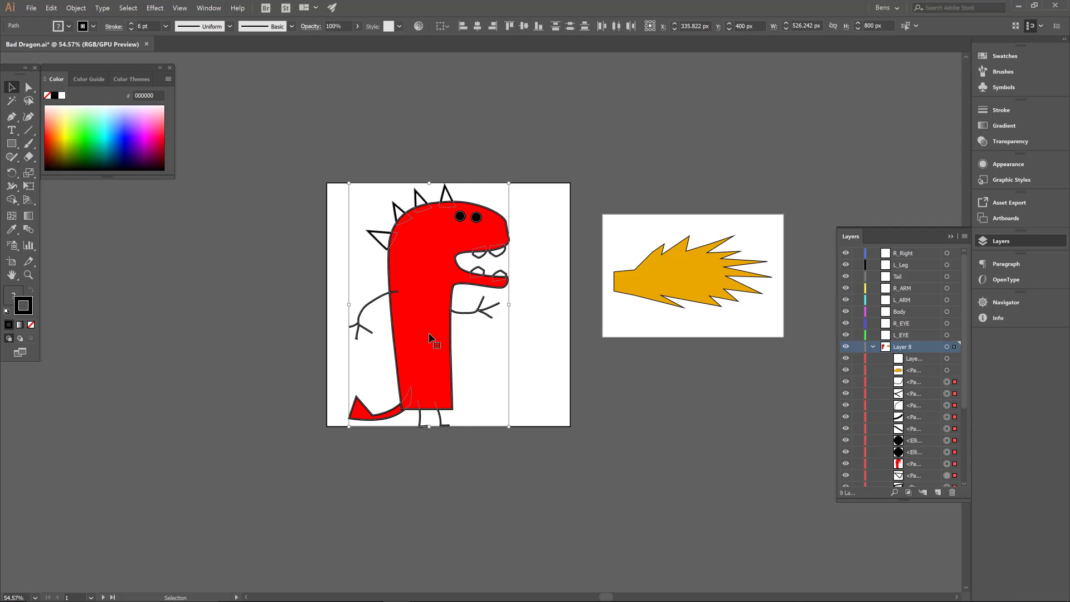
drag(430, 337, 441, 336)
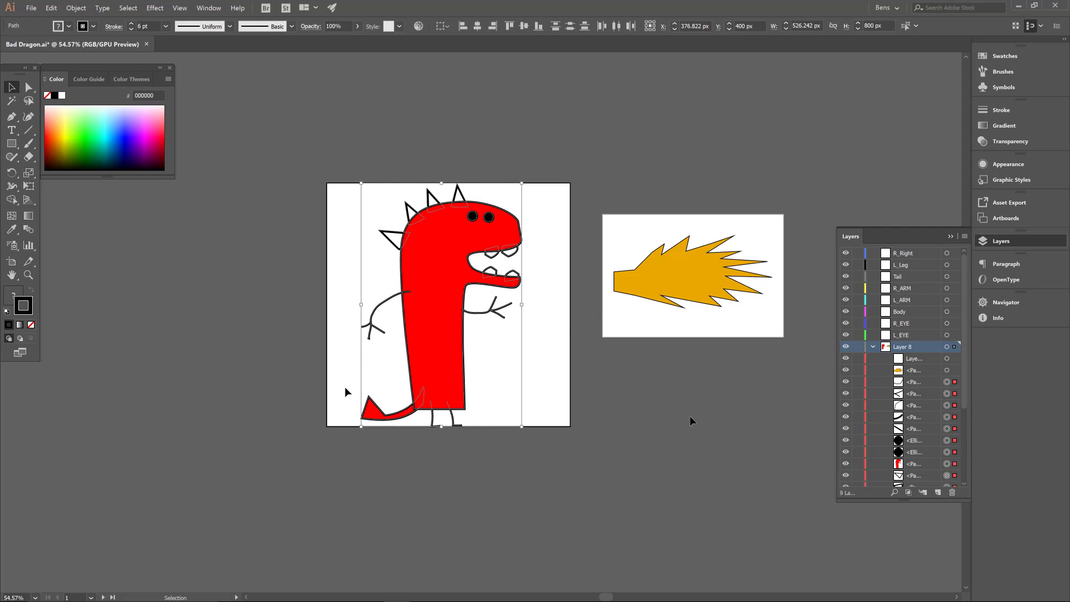
click(634, 397)
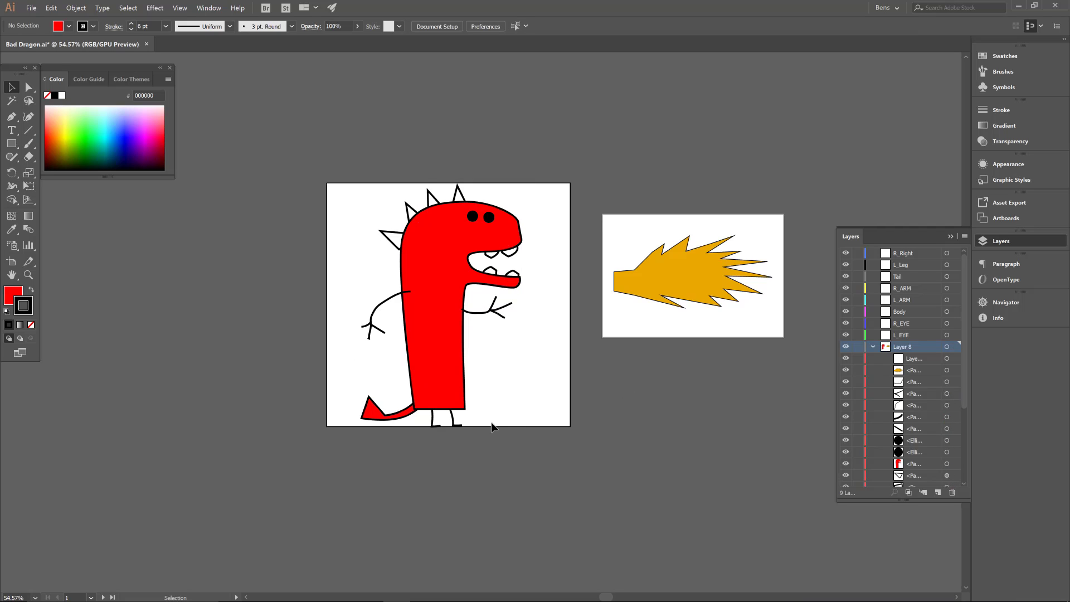
- Move the tail path from Layer 8 into the Tail layer, and place the Body layer directly above Tail
key(ctrl+space)
drag(479, 375, 535, 351)
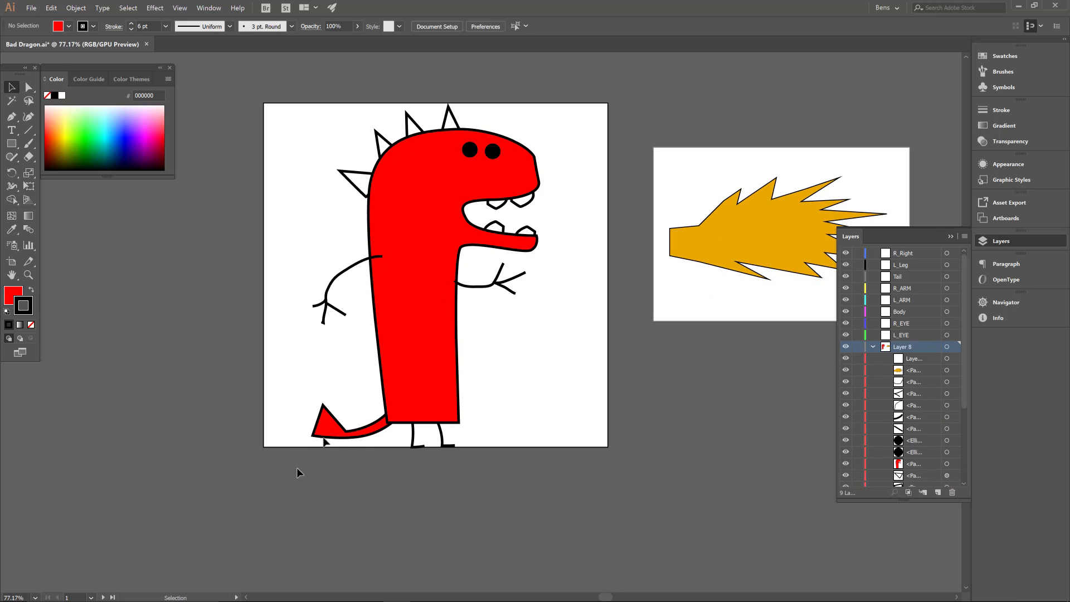
drag(298, 471, 367, 388)
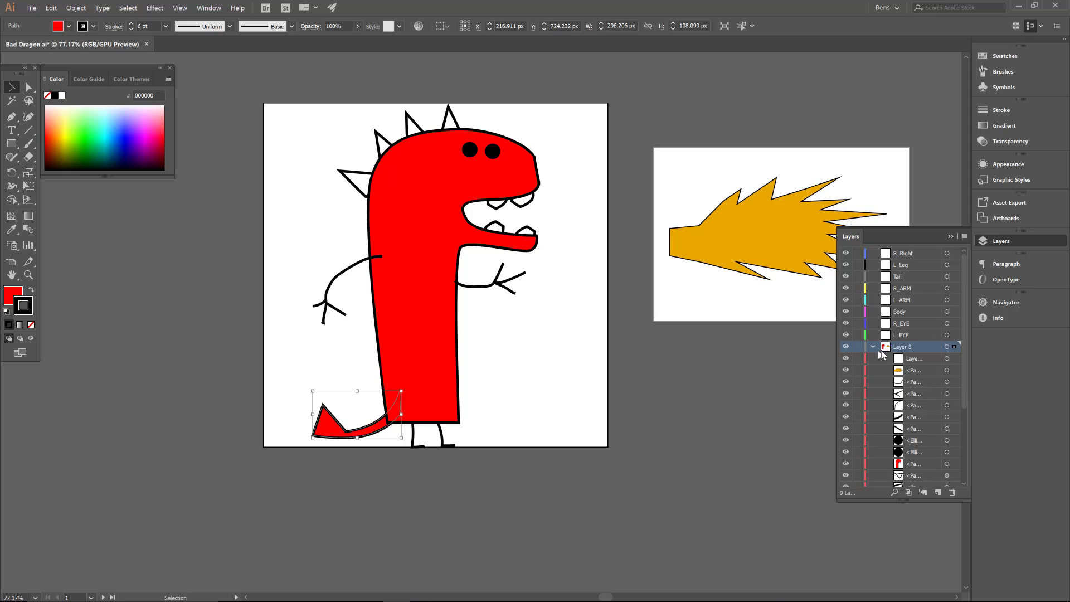
scroll(967, 369, down, 1)
scroll(967, 369, down, 5)
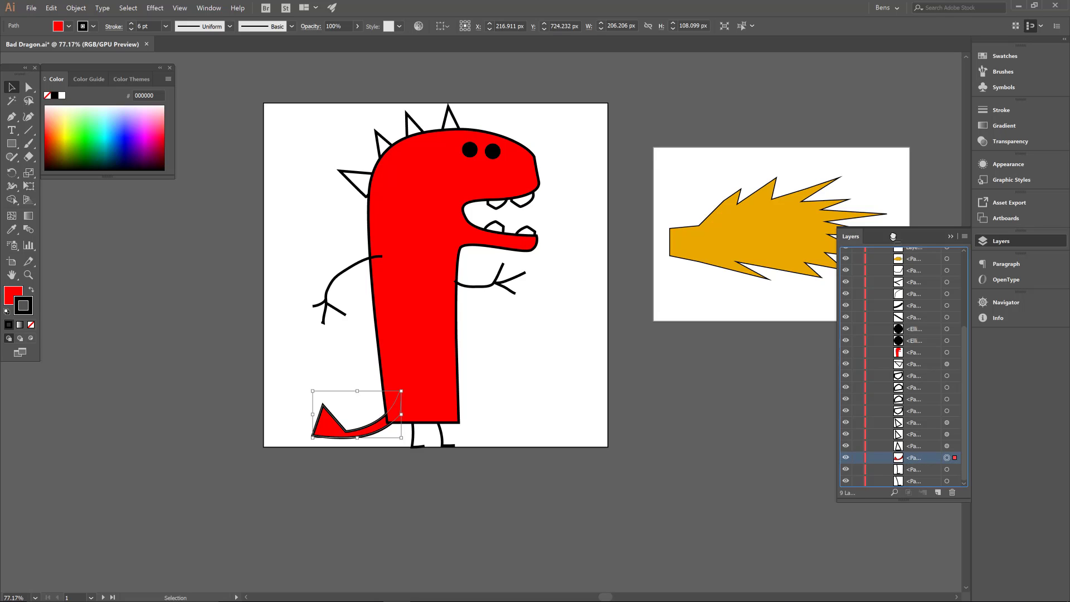
drag(914, 461, 907, 278)
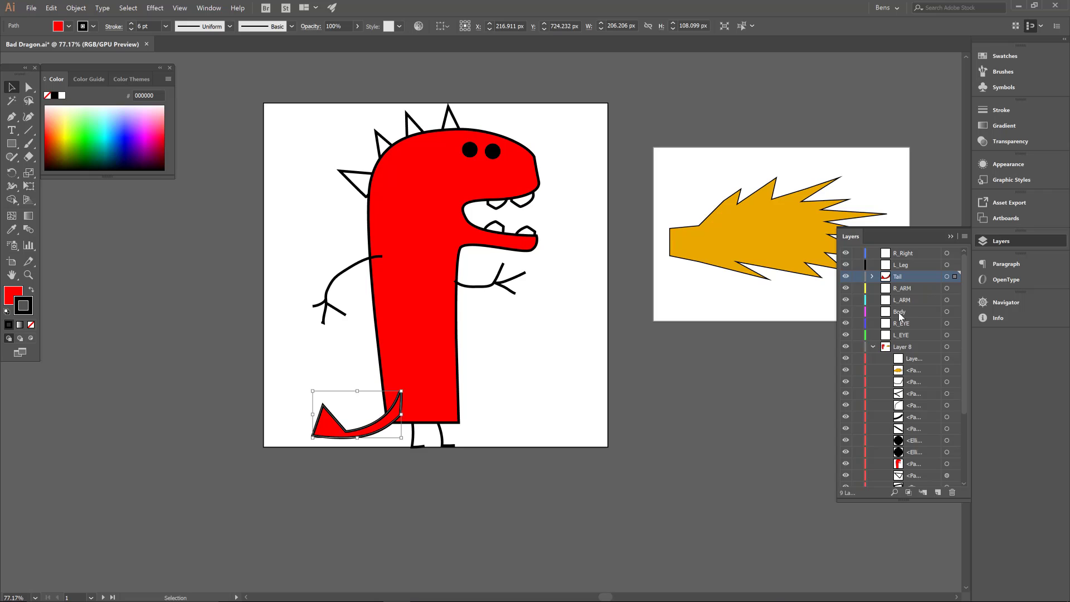
drag(899, 314, 908, 283)
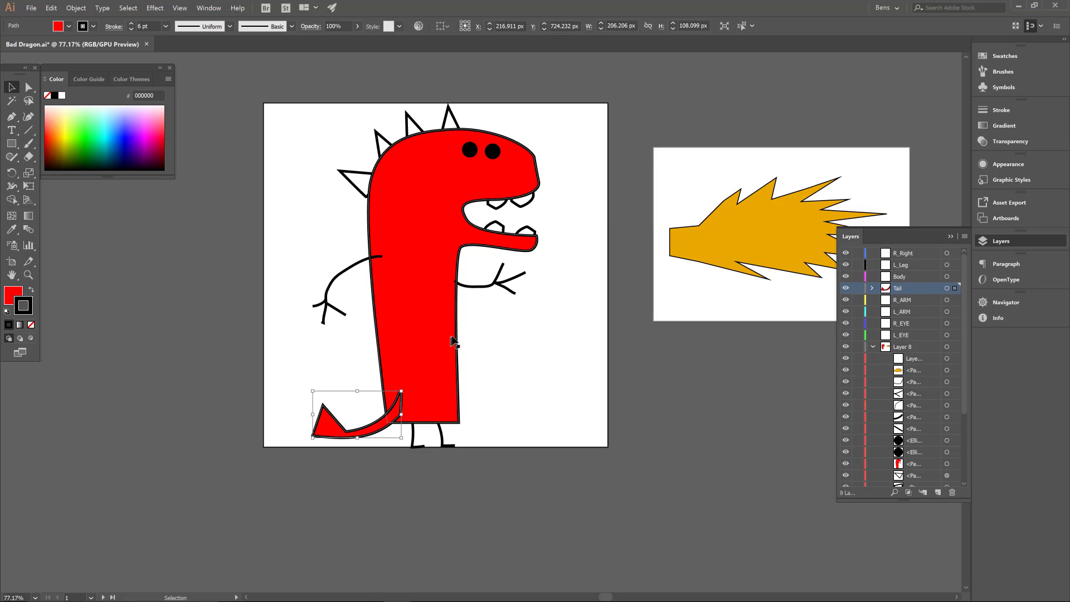
- Move the leg nearer the tail from Layer 8 into the L_Leg layer and the other leg into the R_Right layer
drag(312, 325, 359, 250)
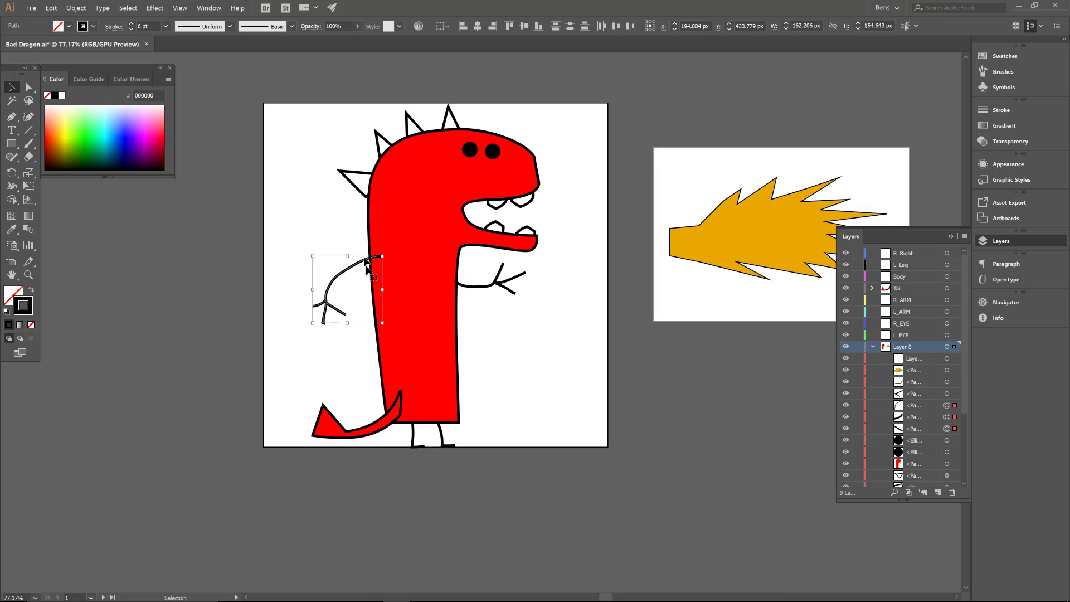
drag(395, 471, 446, 437)
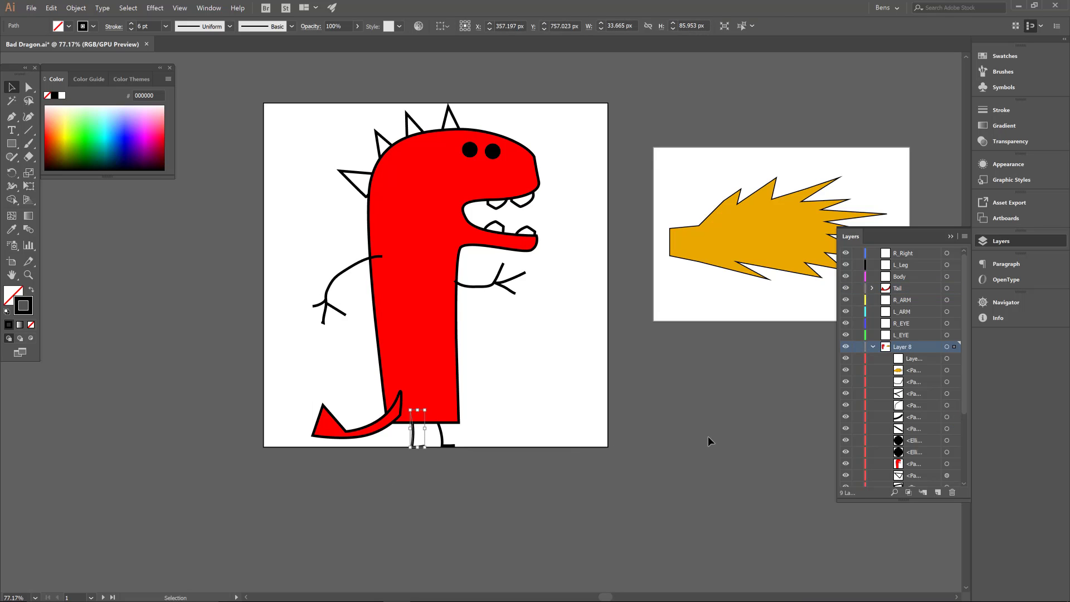
drag(967, 351, 969, 421)
drag(918, 472, 902, 266)
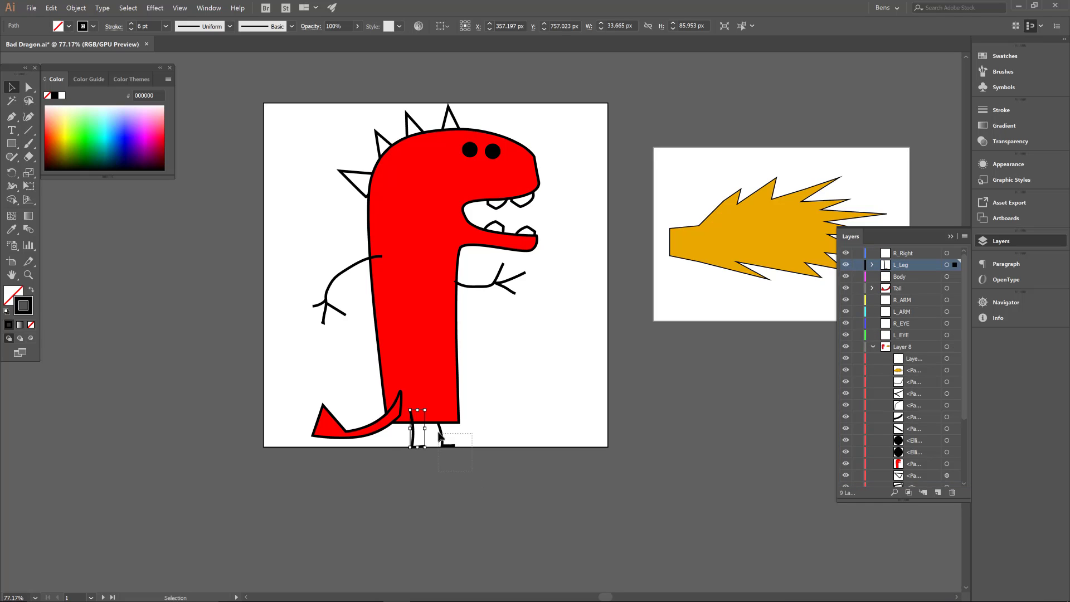
click(440, 434)
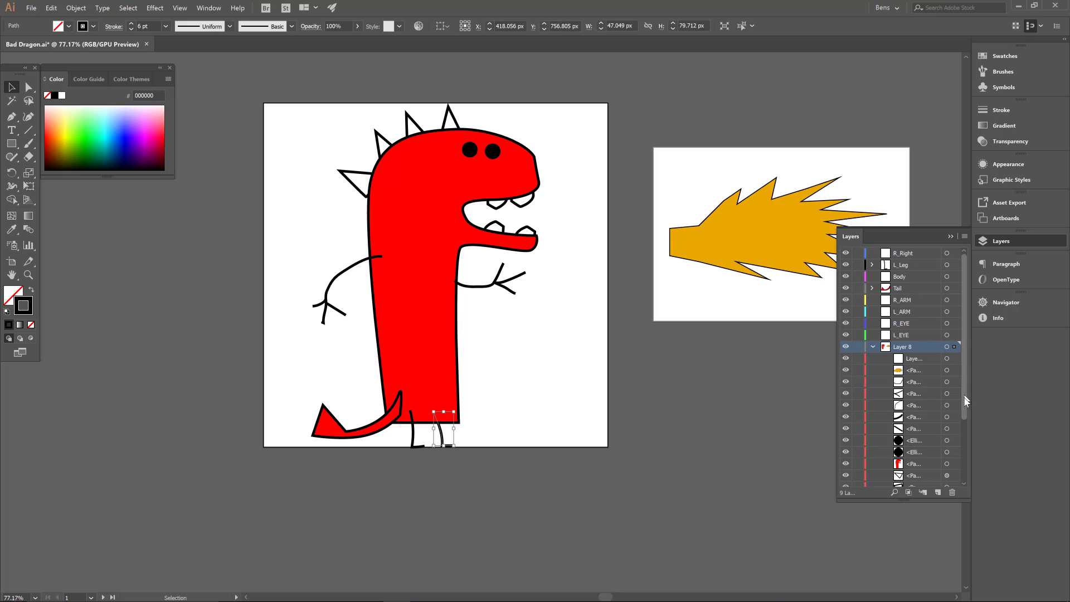
drag(965, 399, 905, 256)
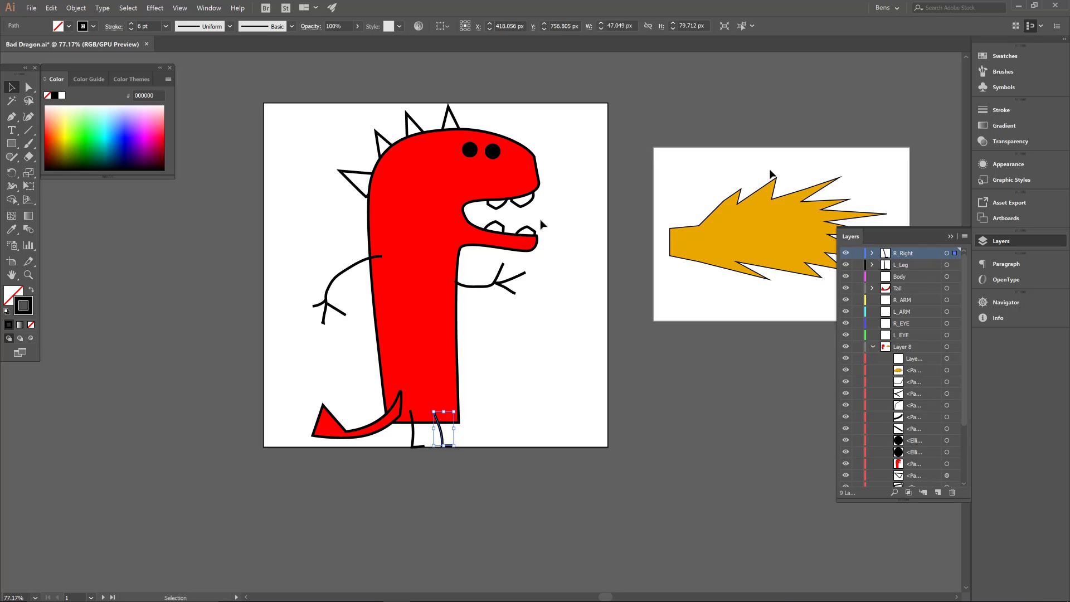
- Select the arm below the dragon's mouth and move its curved path from Layer 8 into the L_ARM layer
drag(533, 310, 469, 275)
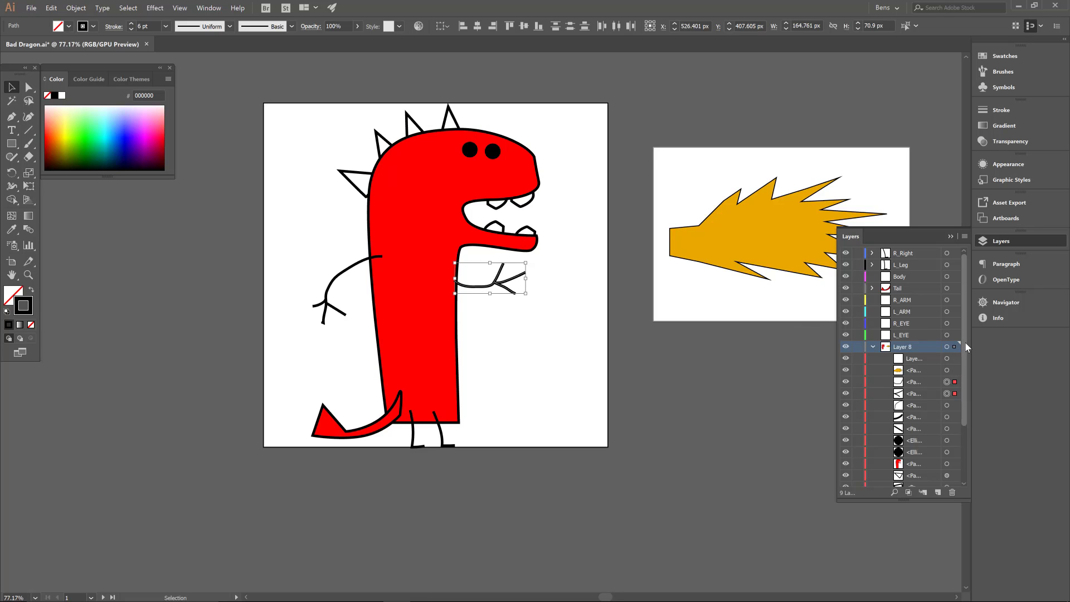
drag(913, 384, 911, 314)
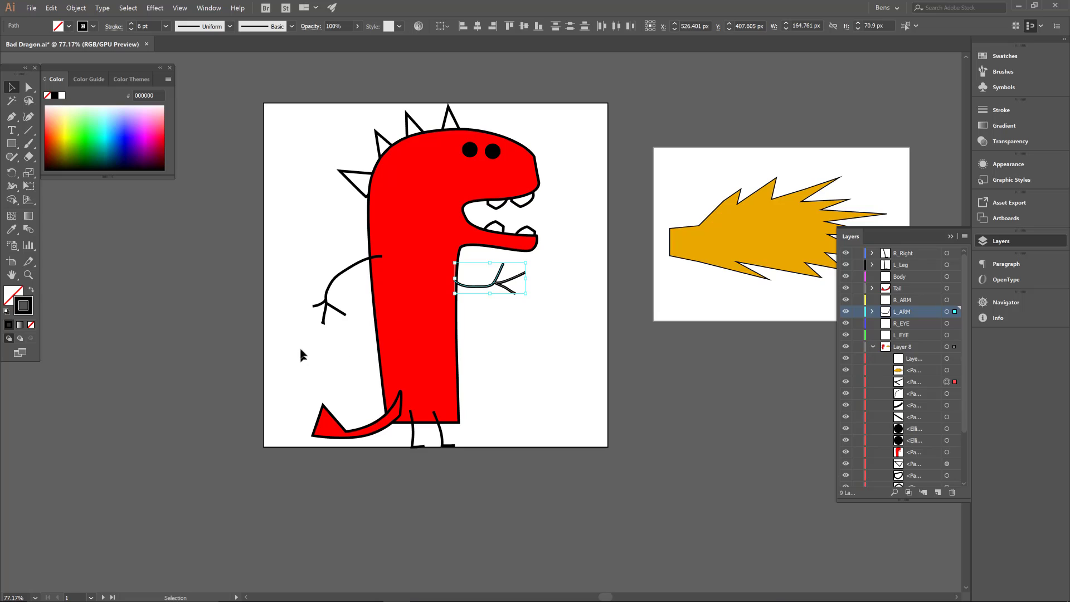
- Move the three paths of the arm on the dragon's back side from Layer 8 into the R_ARM layer
drag(304, 353, 356, 271)
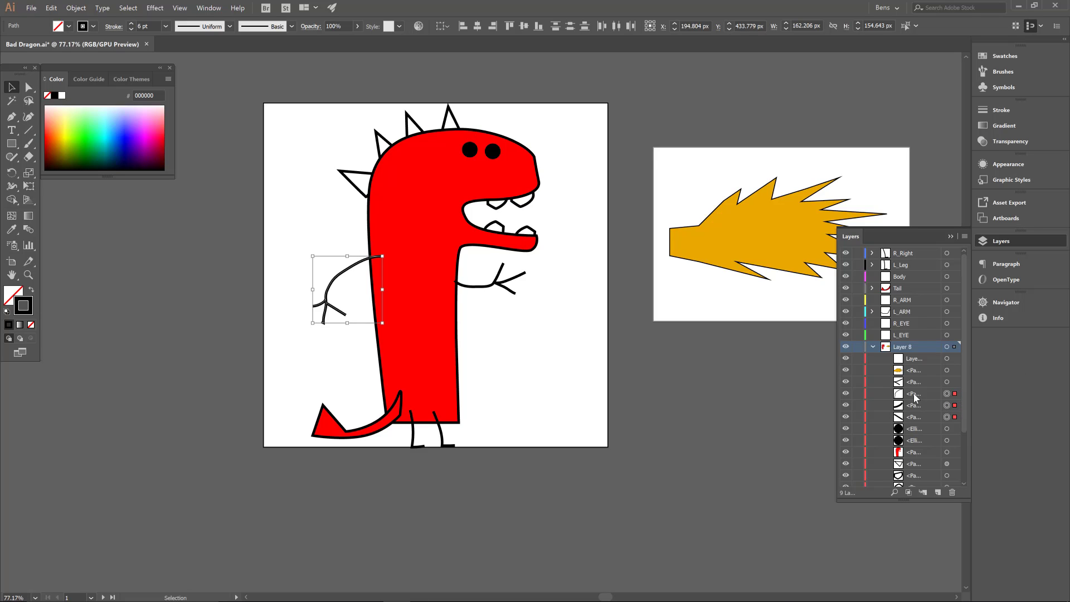
click(917, 394)
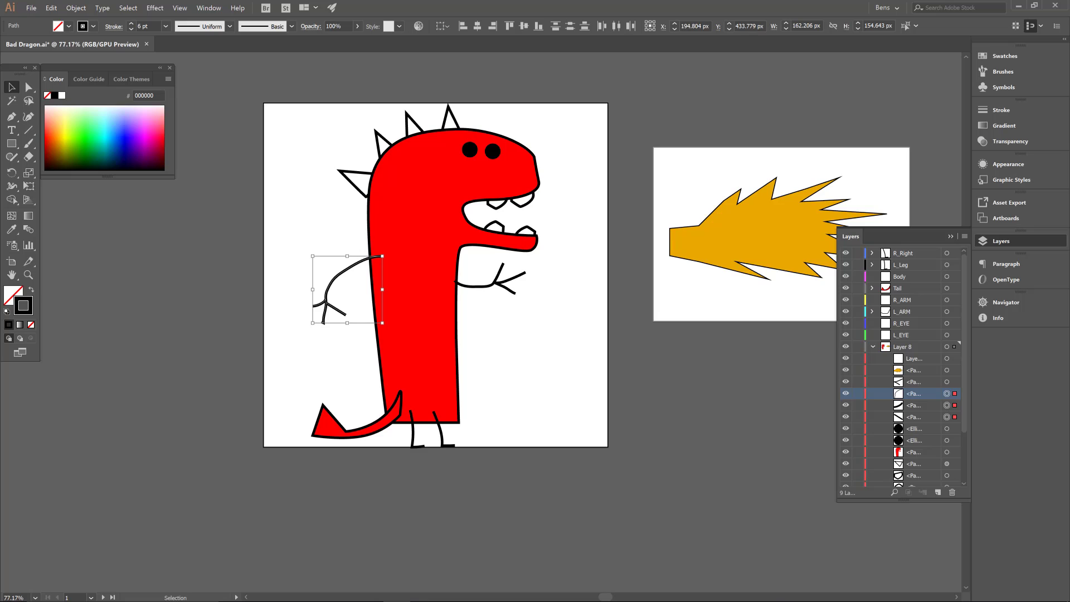
shift+click(922, 417)
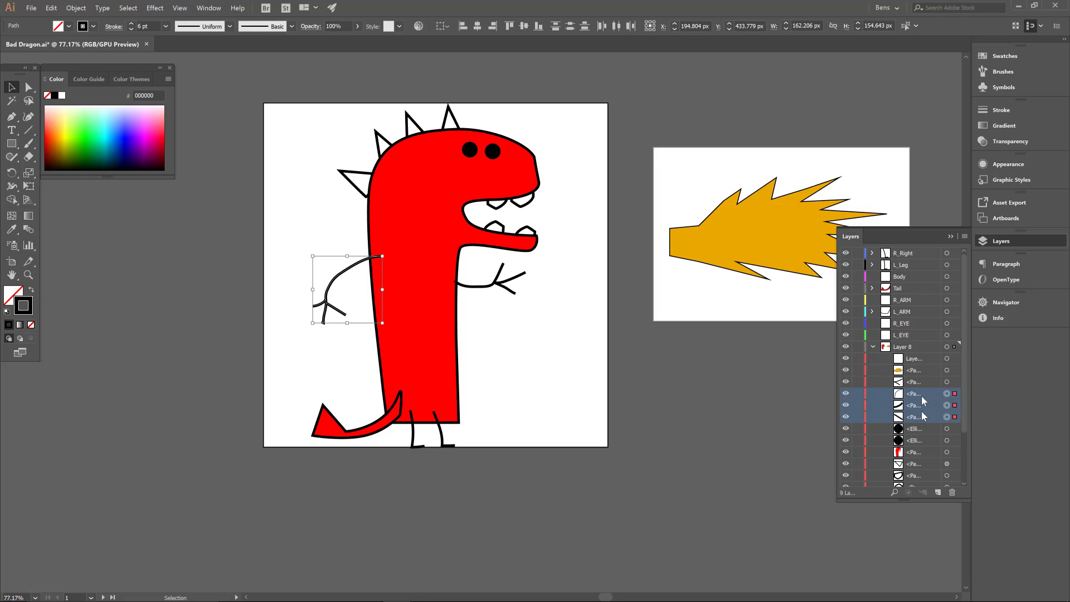
drag(913, 399, 900, 307)
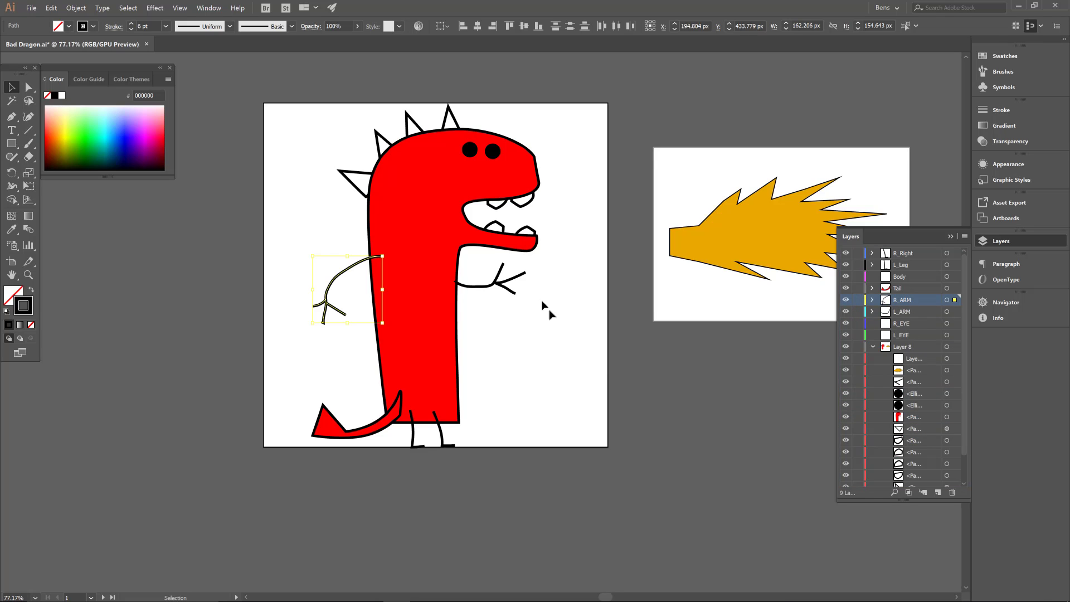
- Move the remaining path of the arm below the mouth from Layer 8 into the L_ARM layer
drag(548, 309, 477, 266)
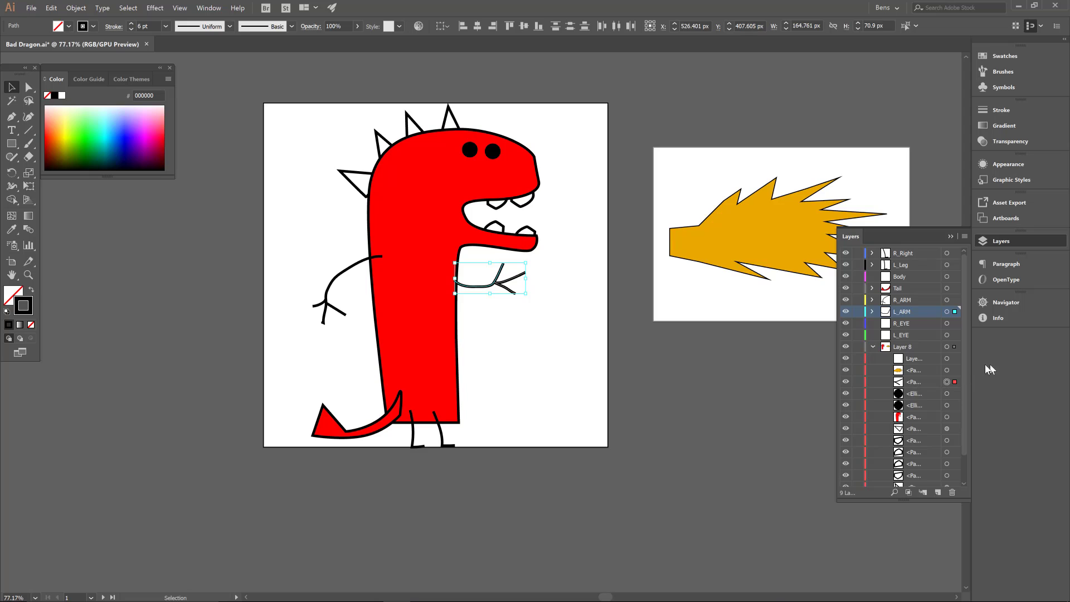
drag(964, 376, 975, 345)
drag(913, 382, 907, 316)
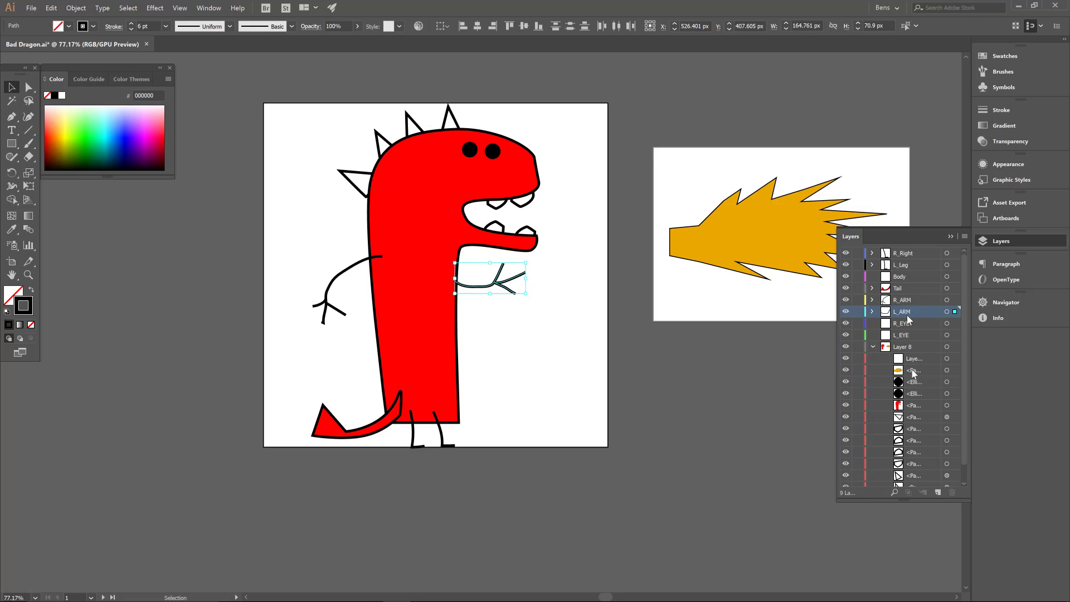
- Select the front leg, the arm below the mouth and the back arm in turn to check which layers hold them
scroll(959, 417, down, 2)
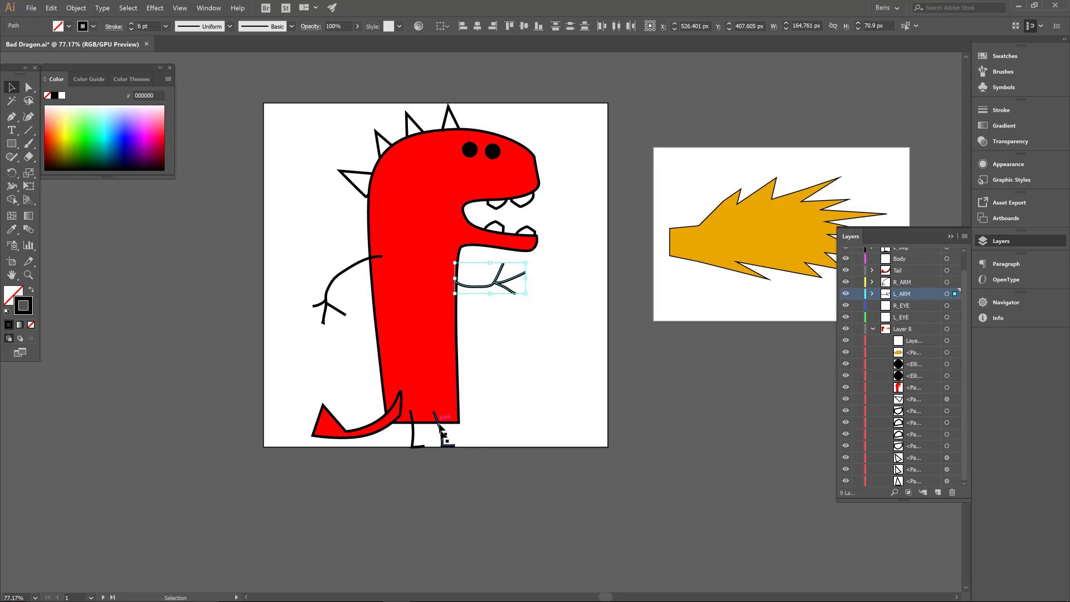
click(441, 440)
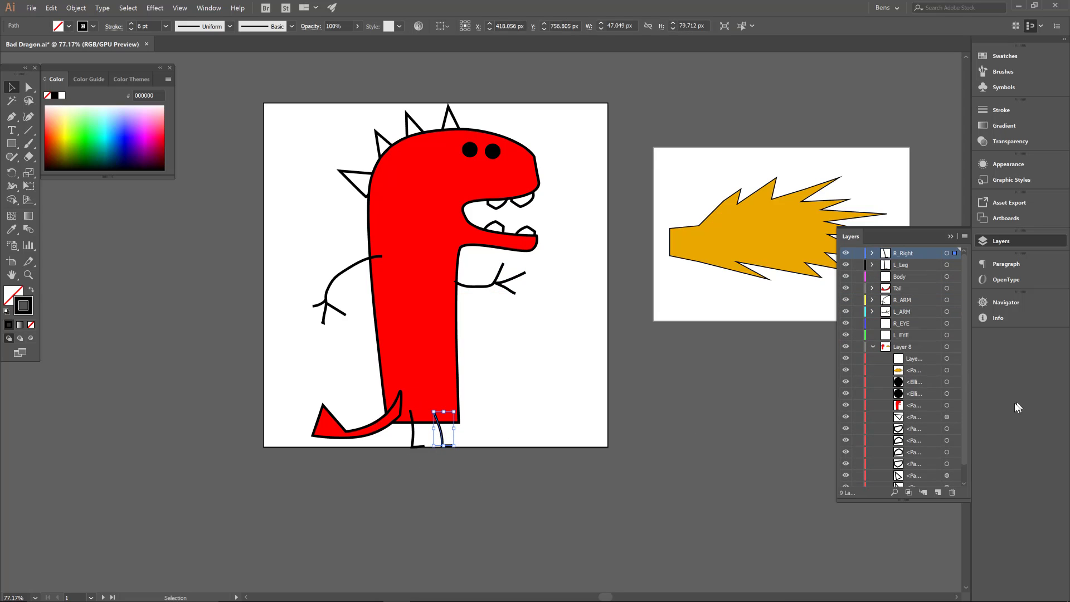
scroll(966, 467, down, 2)
scroll(962, 444, up, 2)
click(484, 285)
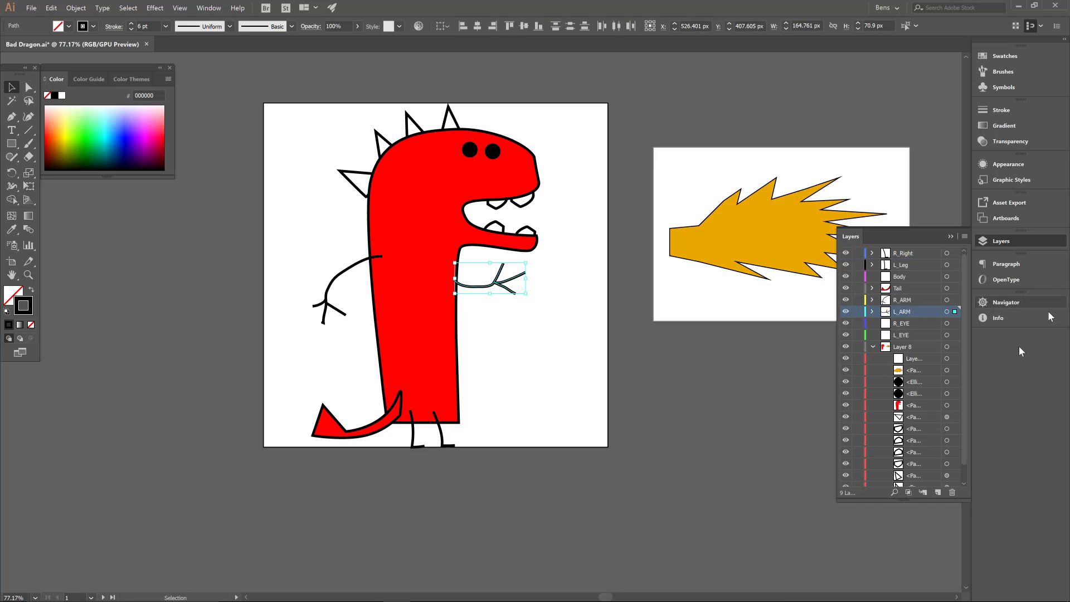
scroll(965, 383, down, 2)
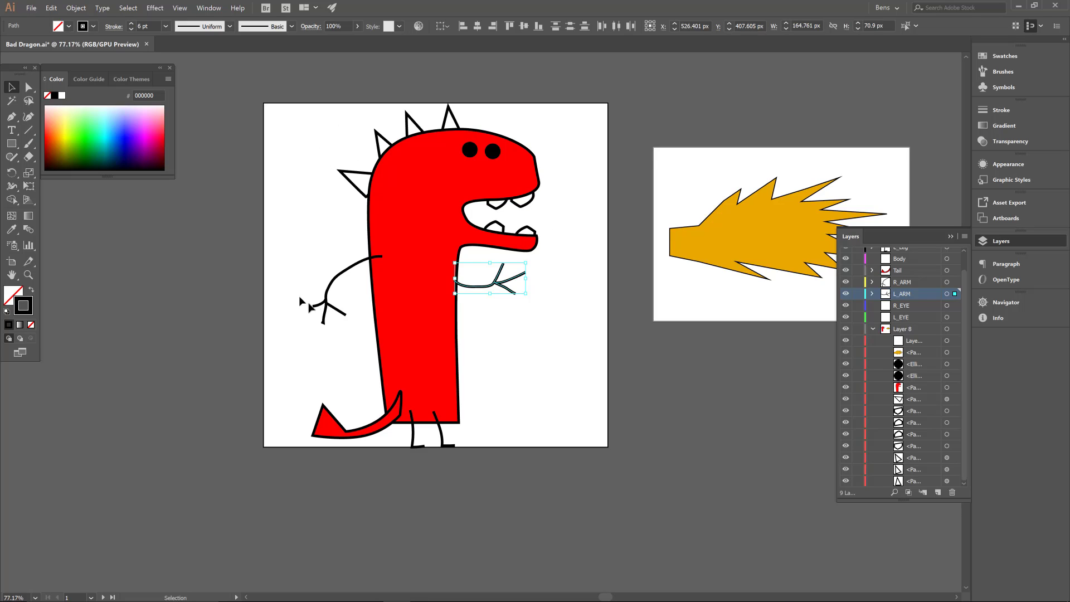
drag(299, 295, 344, 334)
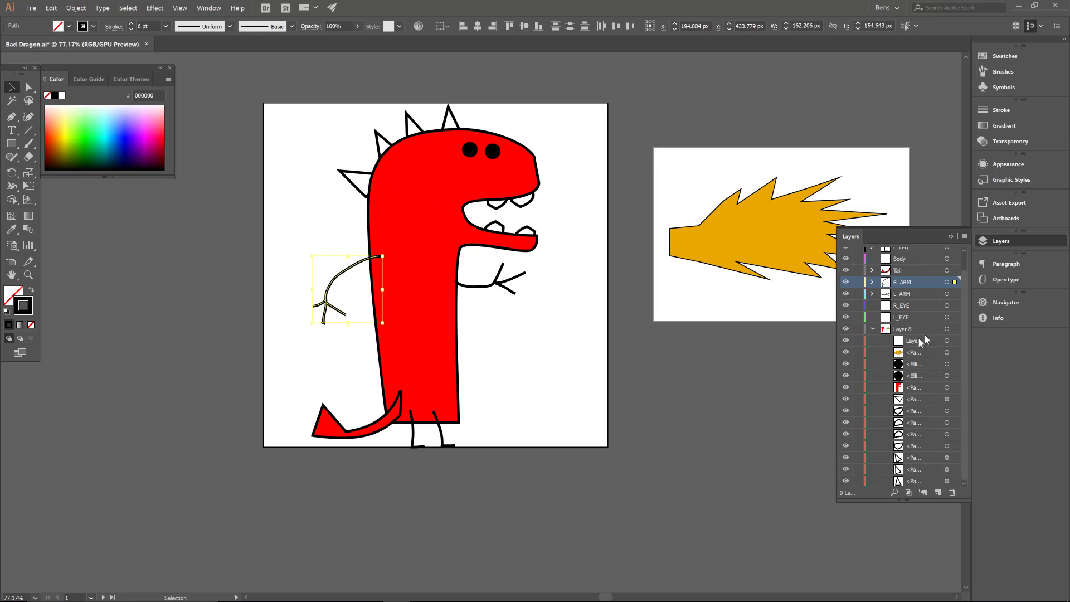
- Move the eye nearer the spikes from Layer 8 into L_EYE and the eye nearer the snout into R_EYE
click(468, 149)
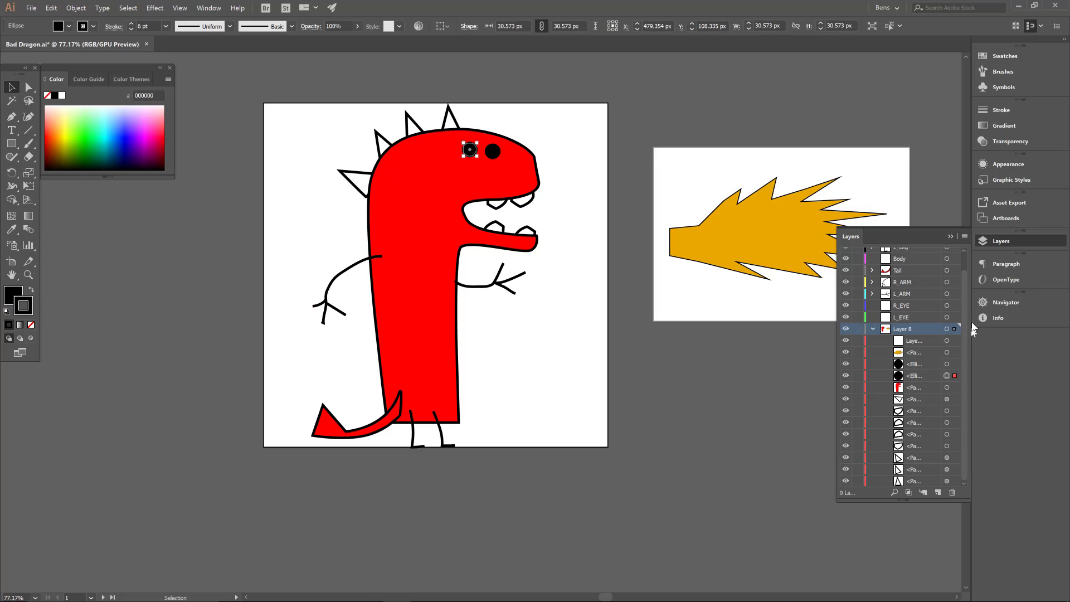
click(917, 377)
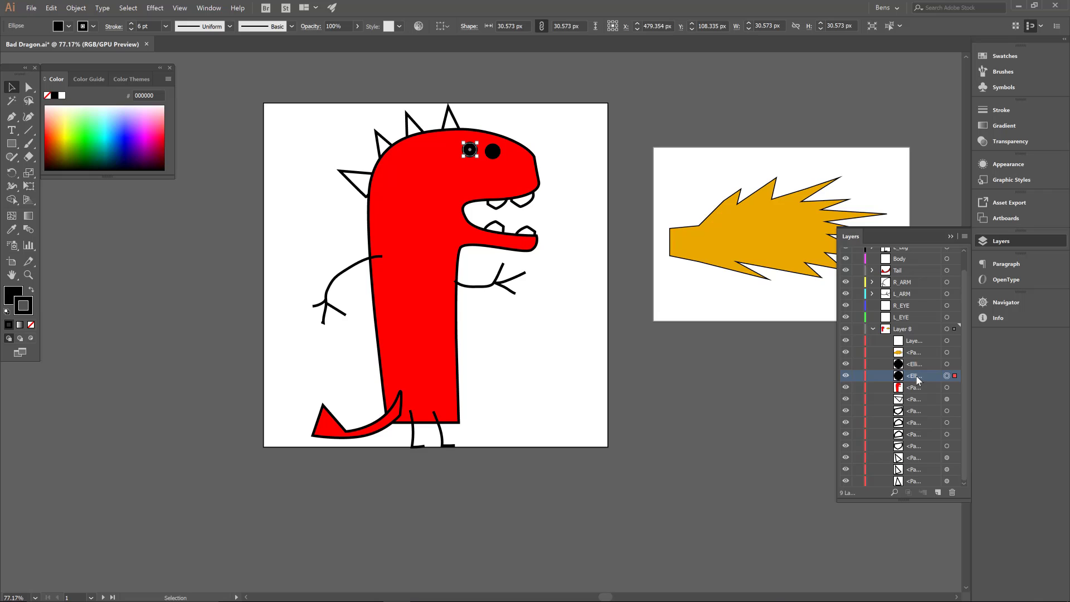
drag(916, 377, 902, 335)
click(492, 151)
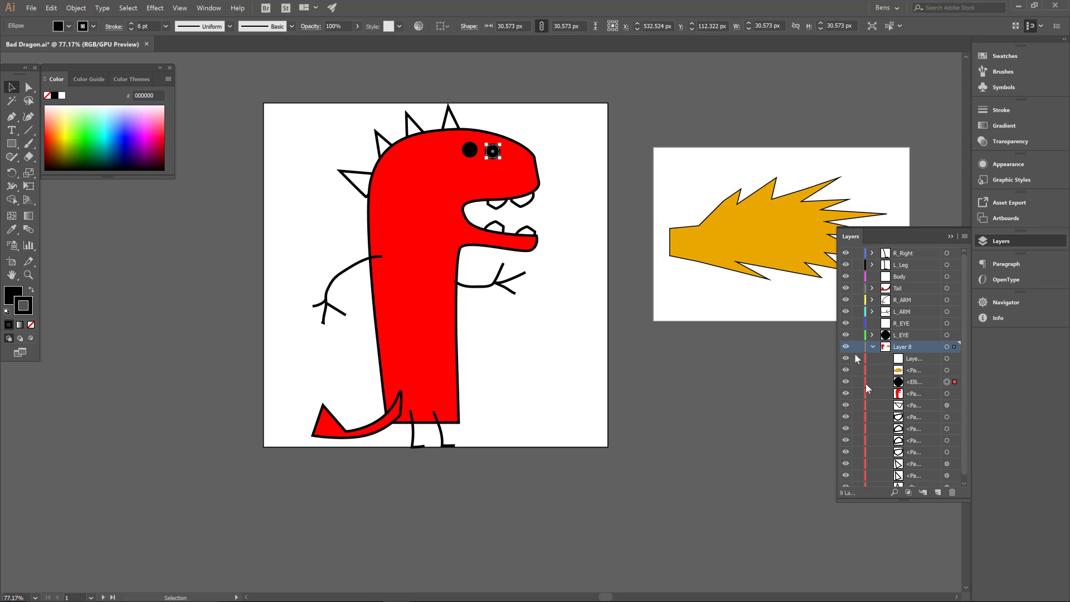
drag(915, 384, 908, 325)
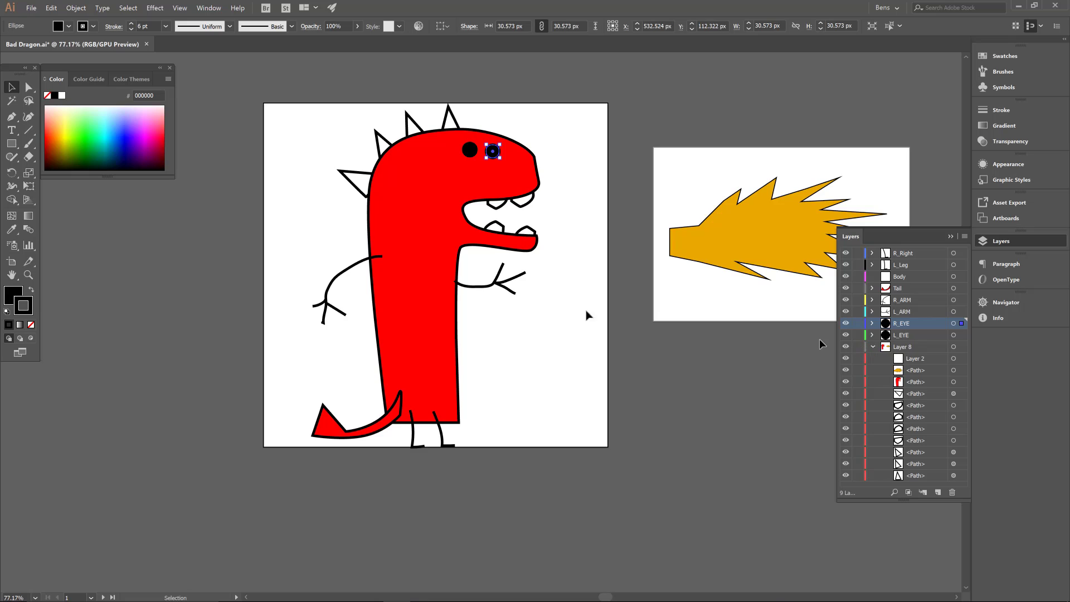
- Move everything remaining in Layer 8, from Layer 2 through the last path, into the Body layer and collapse Body
click(923, 360)
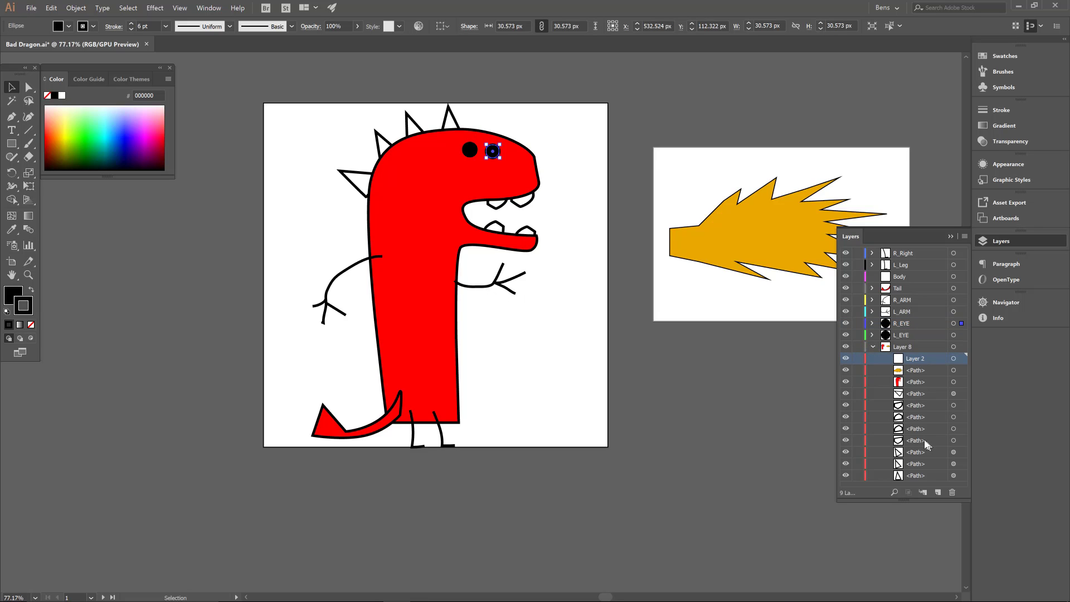
shift+click(918, 477)
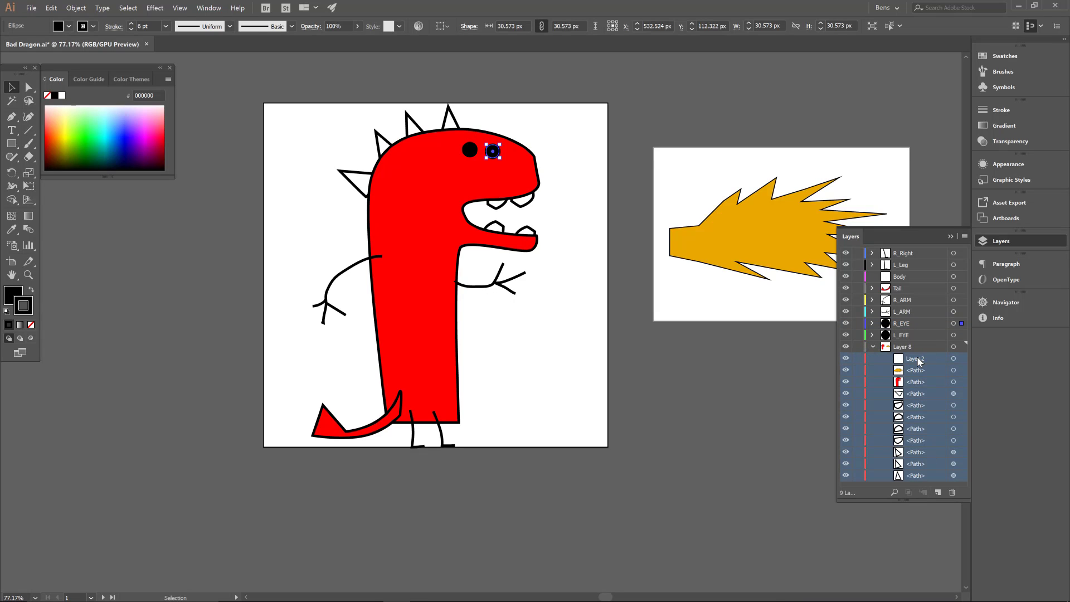
drag(916, 364, 901, 279)
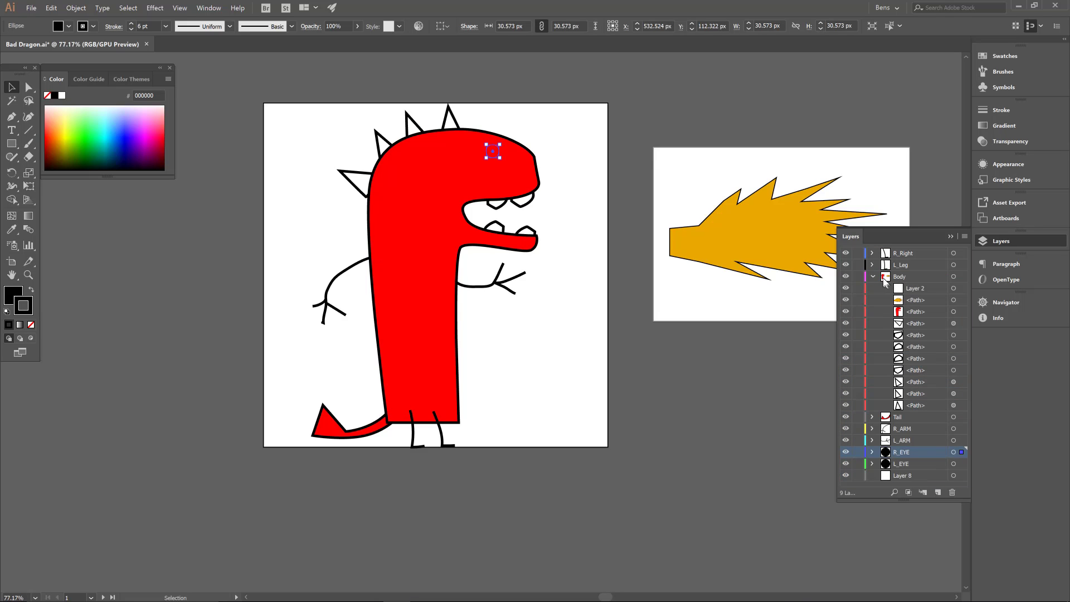
click(873, 277)
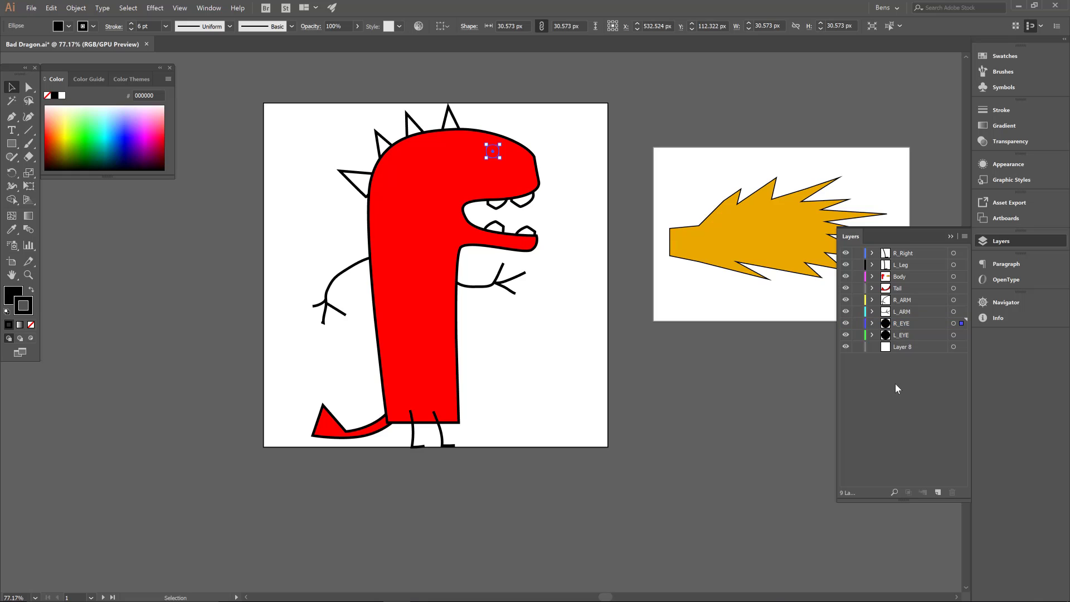
- Delete the empty Layer 8
click(898, 347)
drag(912, 353, 952, 492)
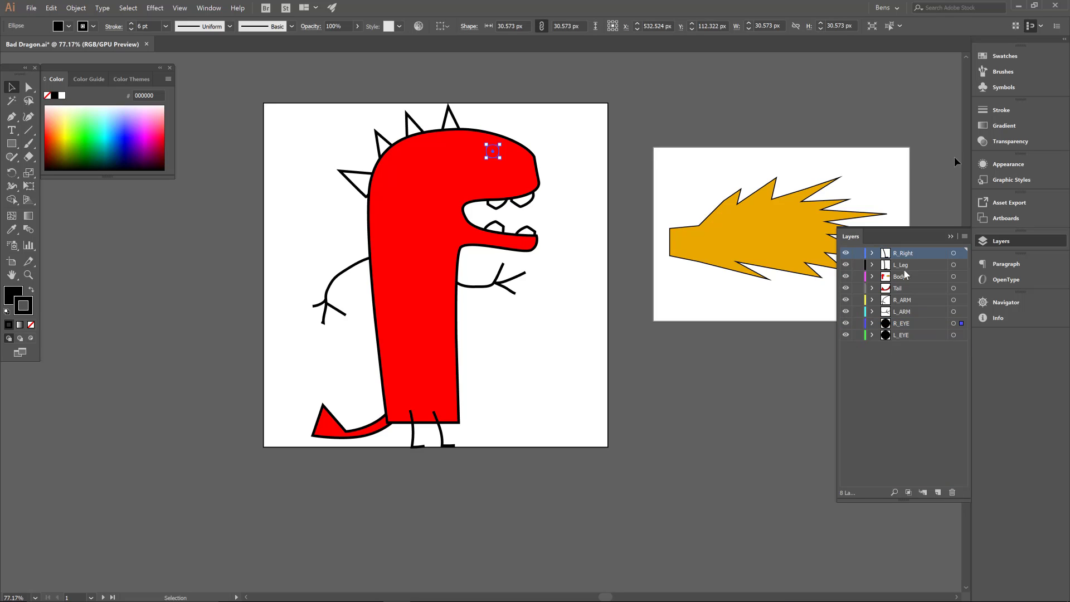
click(943, 361)
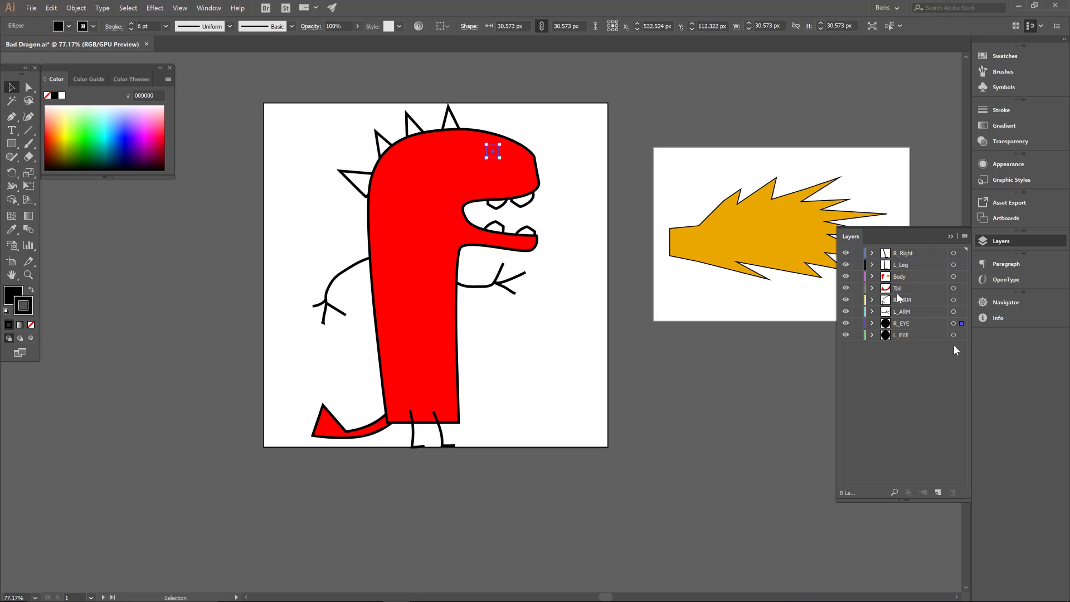
- Move the R_EYE and L_EYE layers together above all other layers in the stack
click(909, 327)
shift+click(911, 335)
drag(910, 334, 908, 249)
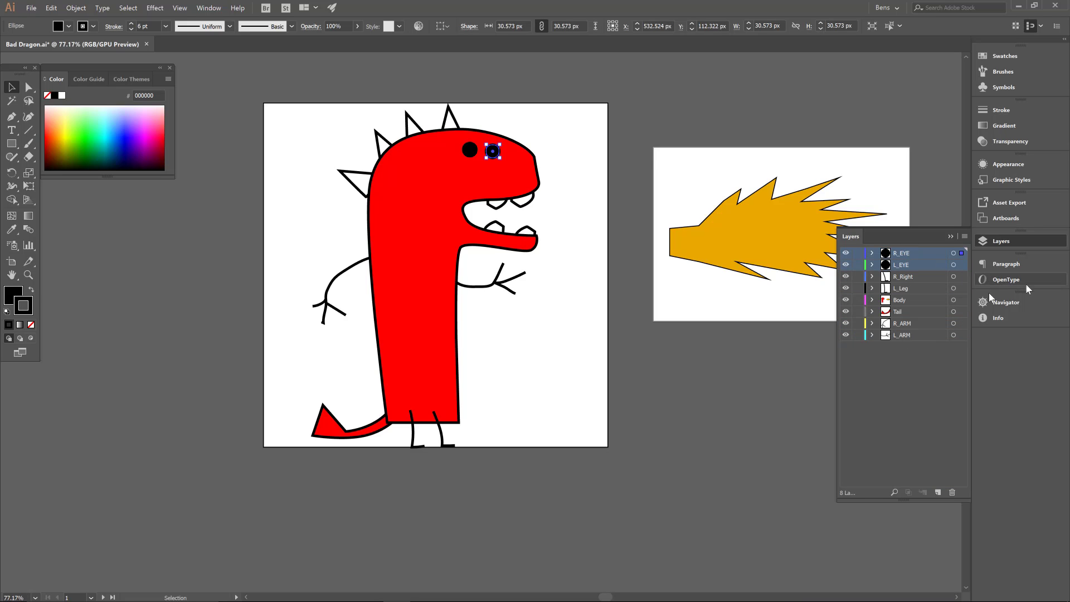
click(916, 410)
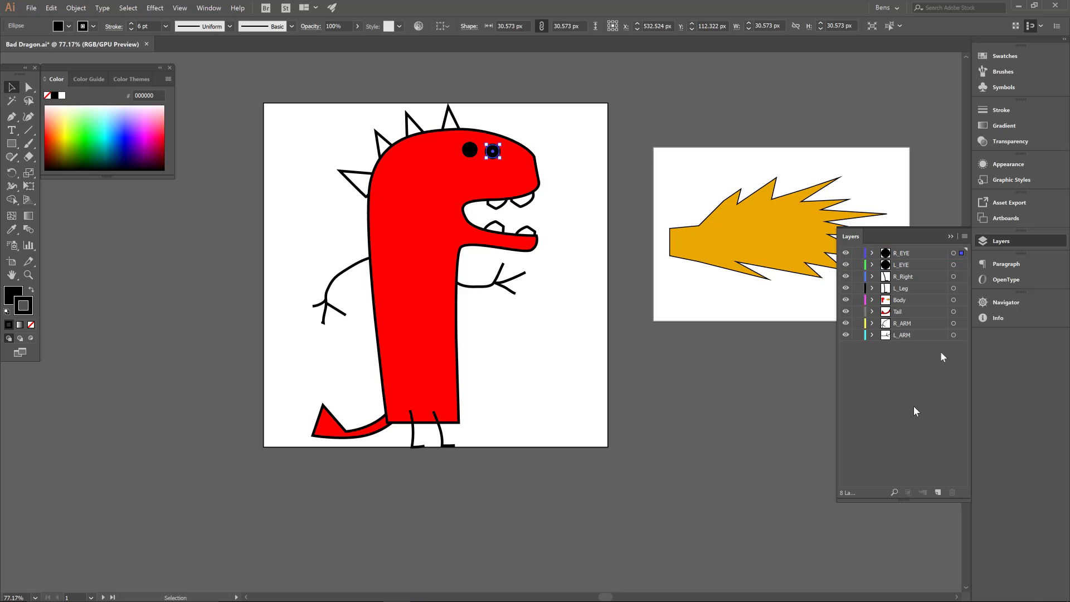
- Select the back arm's curved path and move the R_ARM layer directly above Body
click(357, 267)
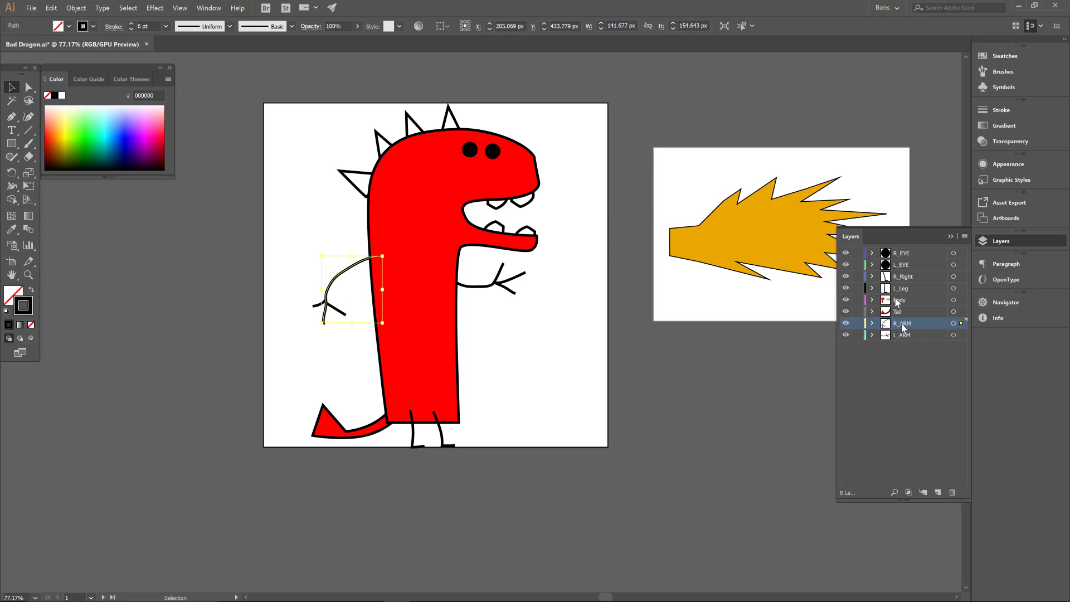
drag(905, 326, 916, 300)
click(914, 390)
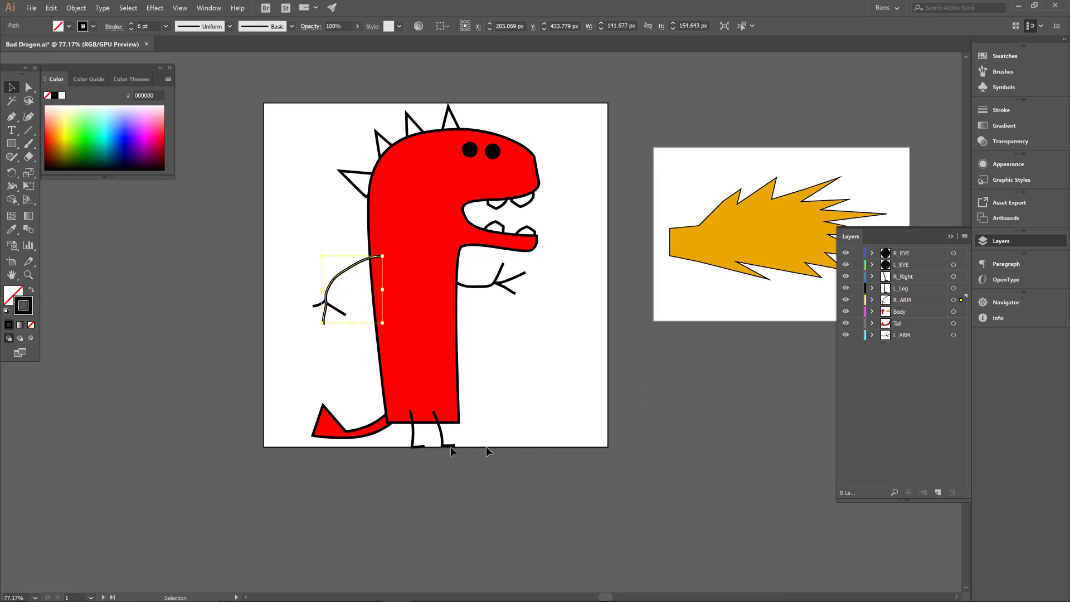
- Select the leg nearer the tail and move its L_Leg layer between Body and Tail
click(411, 430)
click(413, 434)
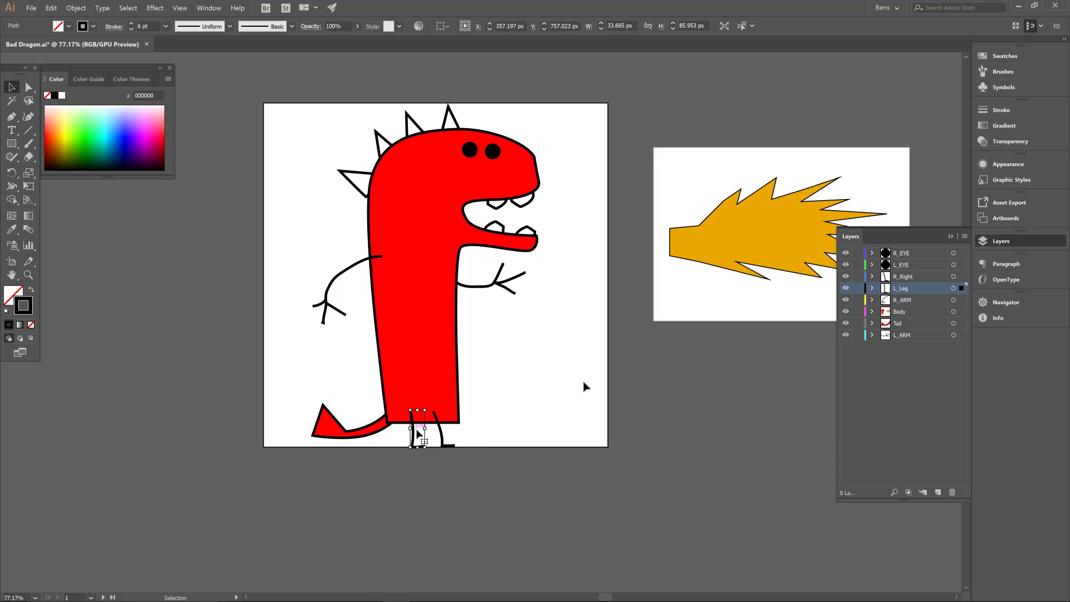
drag(905, 290, 907, 322)
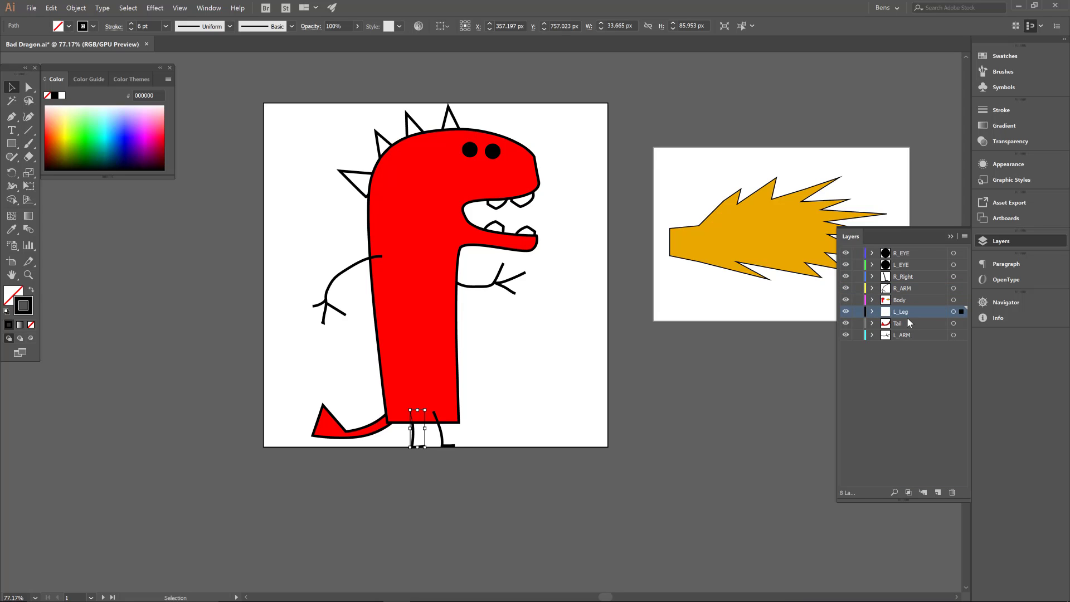
click(936, 430)
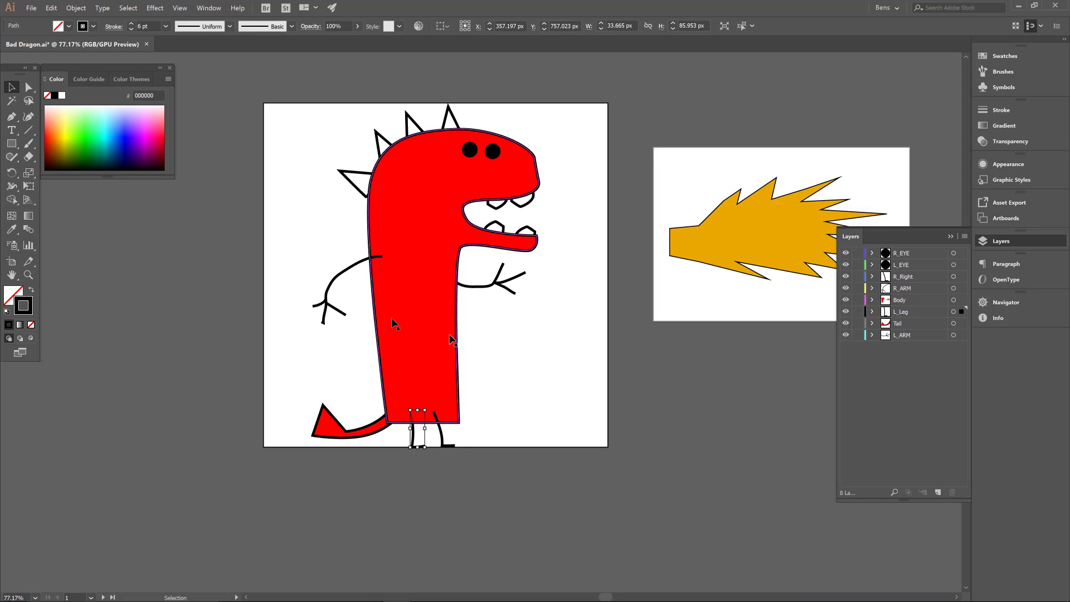